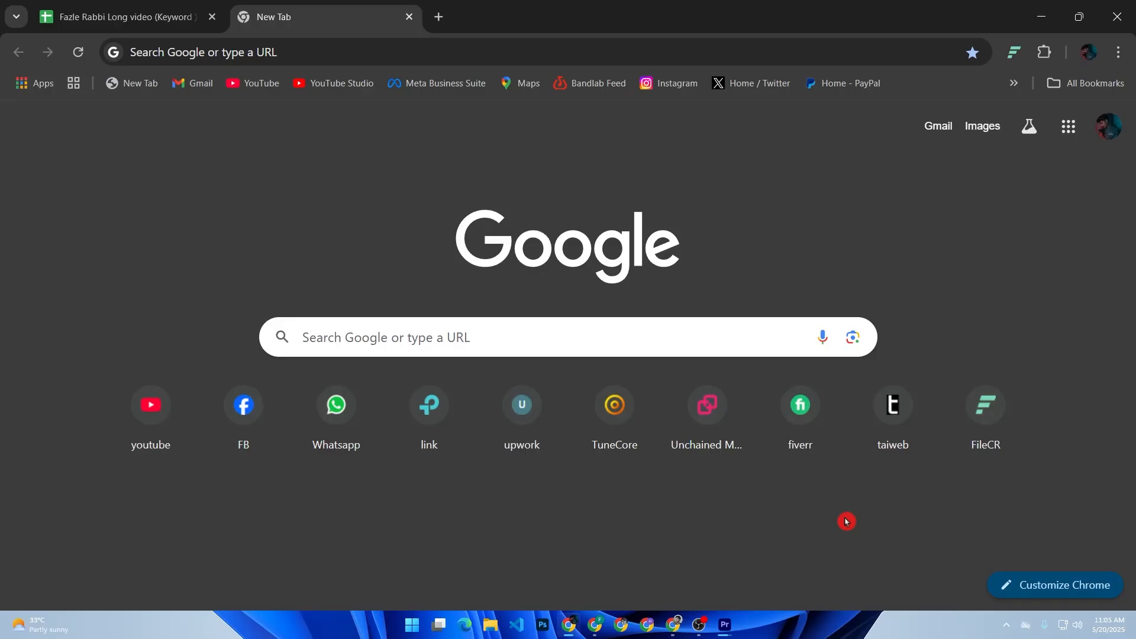
# Search Google for business.facebook.com and open the Meta for Business site from the results.
pyautogui.click(537, 343)
pyautogui.write('BU')
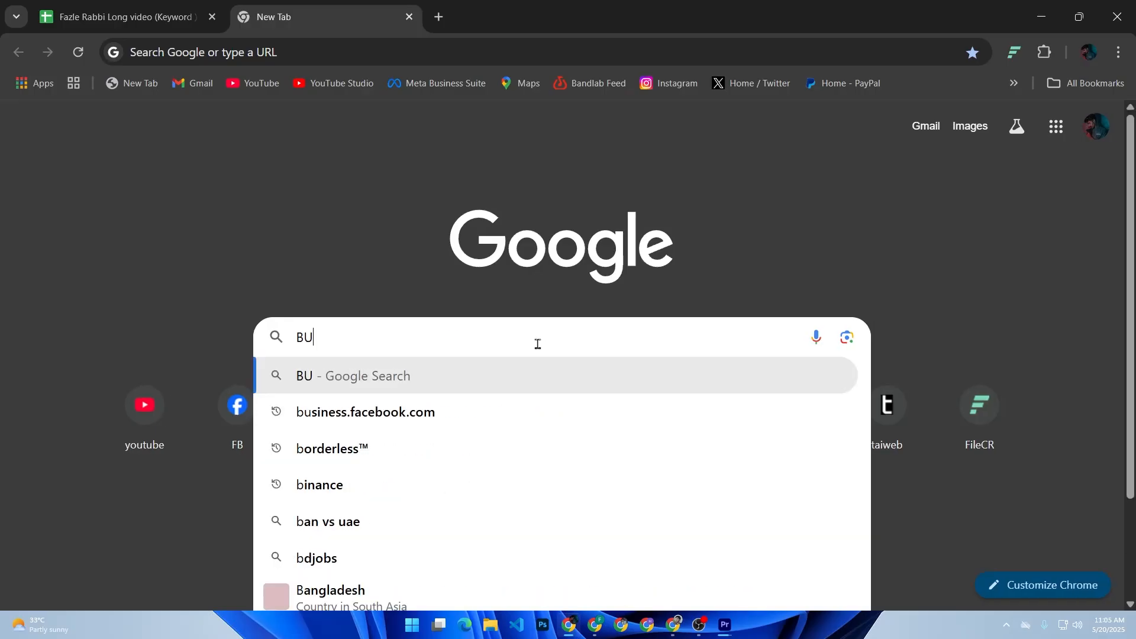
pyautogui.write('SIN')
pyautogui.press('Down')
pyautogui.press('Return')
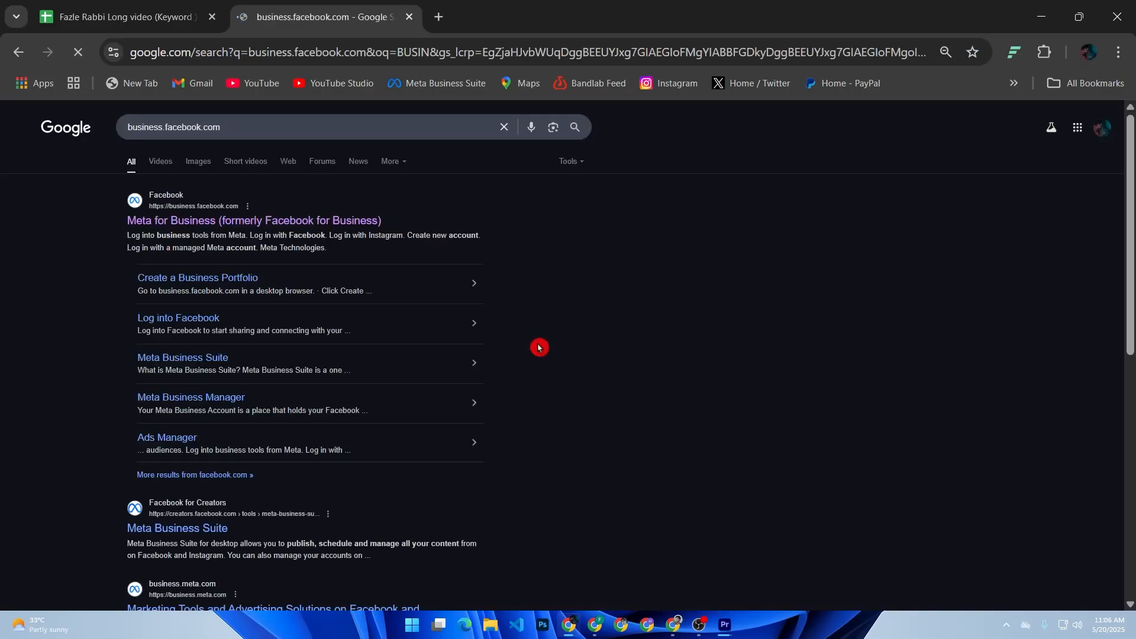
pyautogui.click(354, 223)
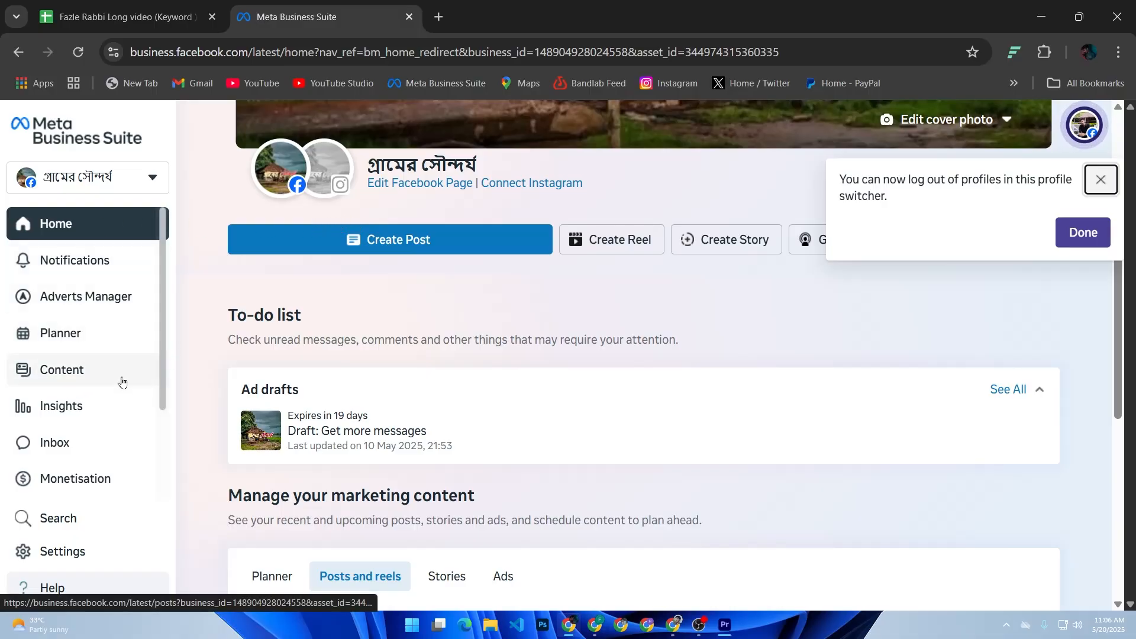
# Open the Campaigns page of Adverts Manager from Meta Business Suite.
pyautogui.moveTo(111, 306)
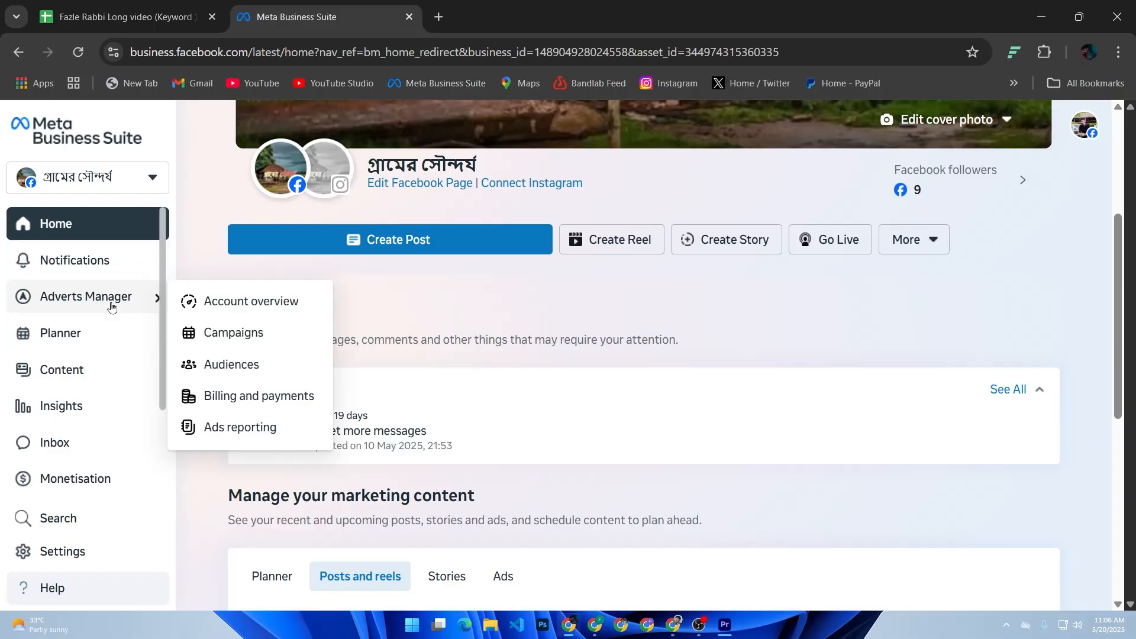
pyautogui.click(209, 333)
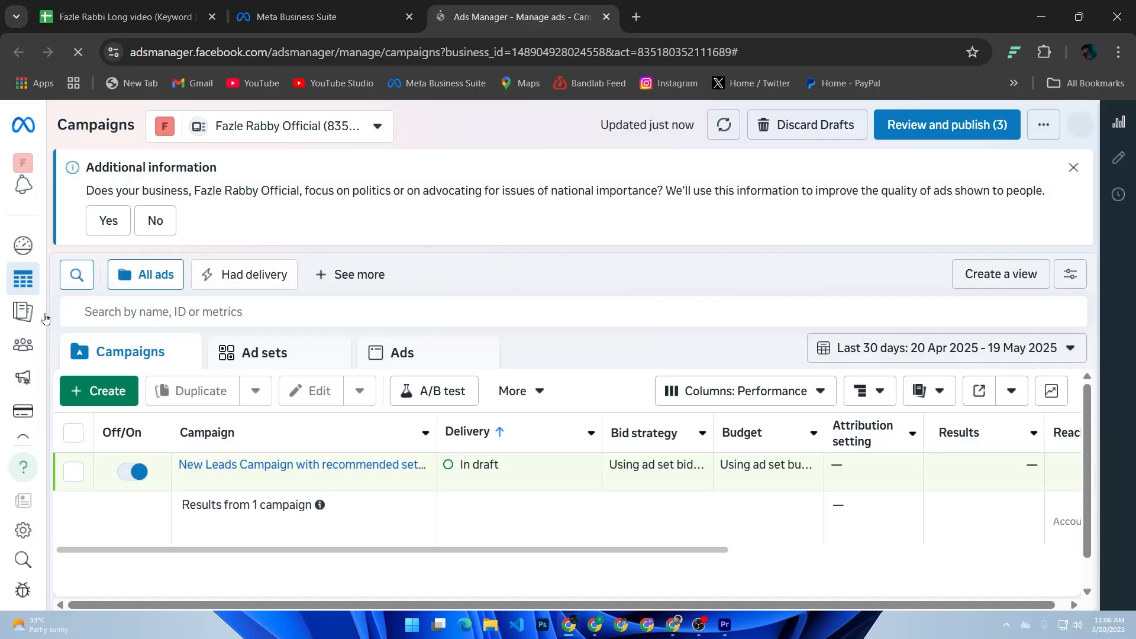
# Answer Yes to the question about politics or issues of national importance and dismiss the payment method notice.
pyautogui.moveTo(3, 312)
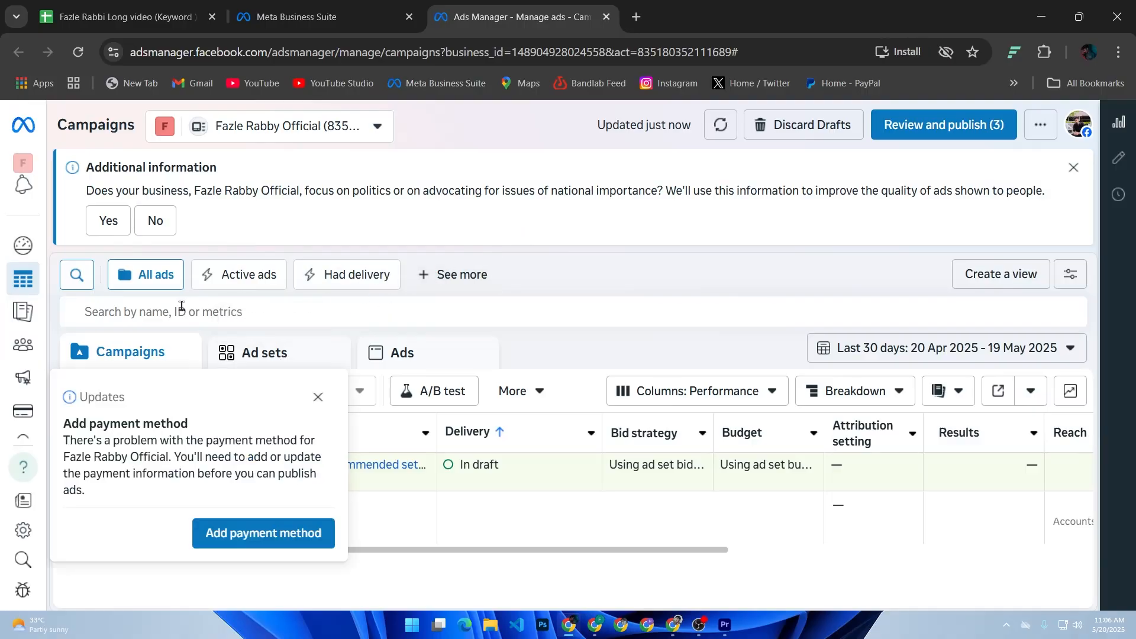
pyautogui.click(113, 221)
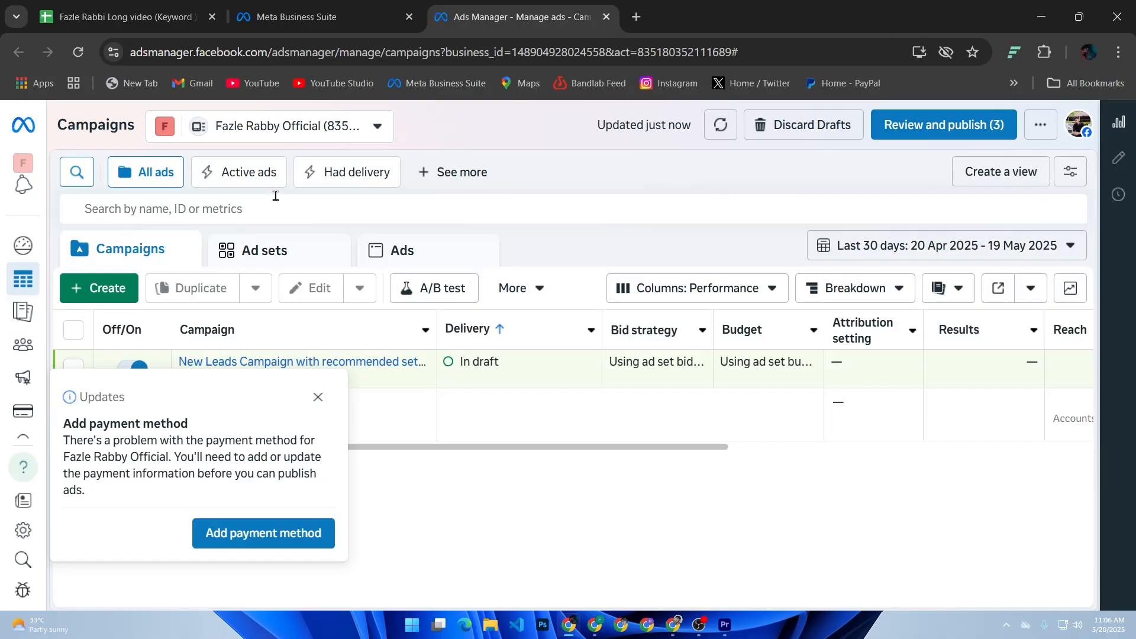
pyautogui.click(318, 397)
# Create a new campaign with the Traffic objective, using the recommended settings setup.
pyautogui.click(123, 297)
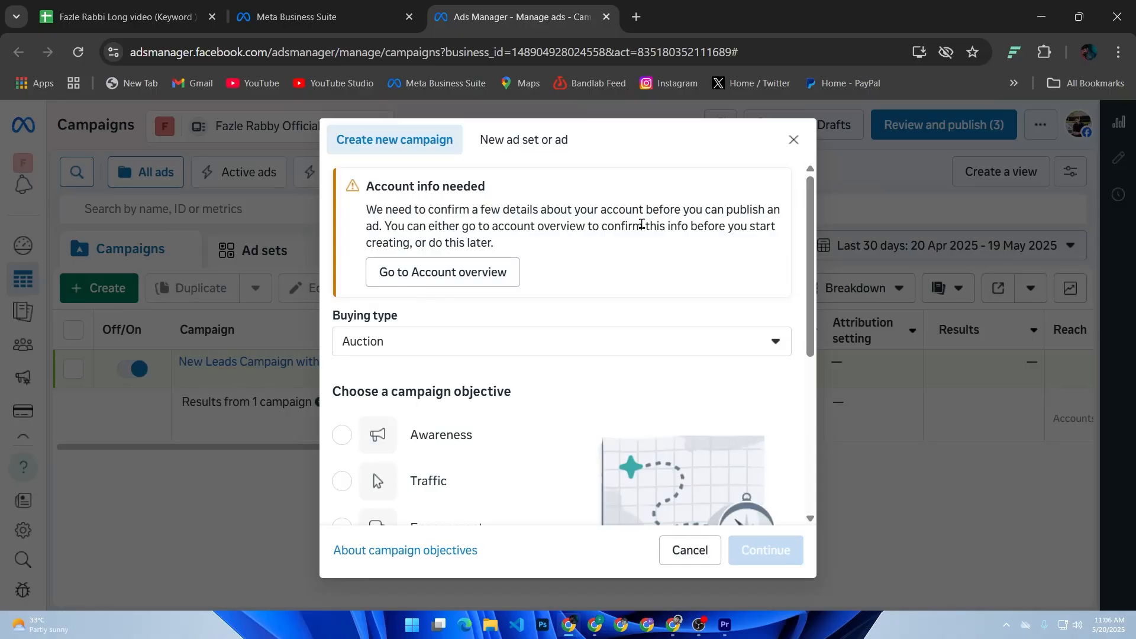
pyautogui.scroll(-2, 449, 278)
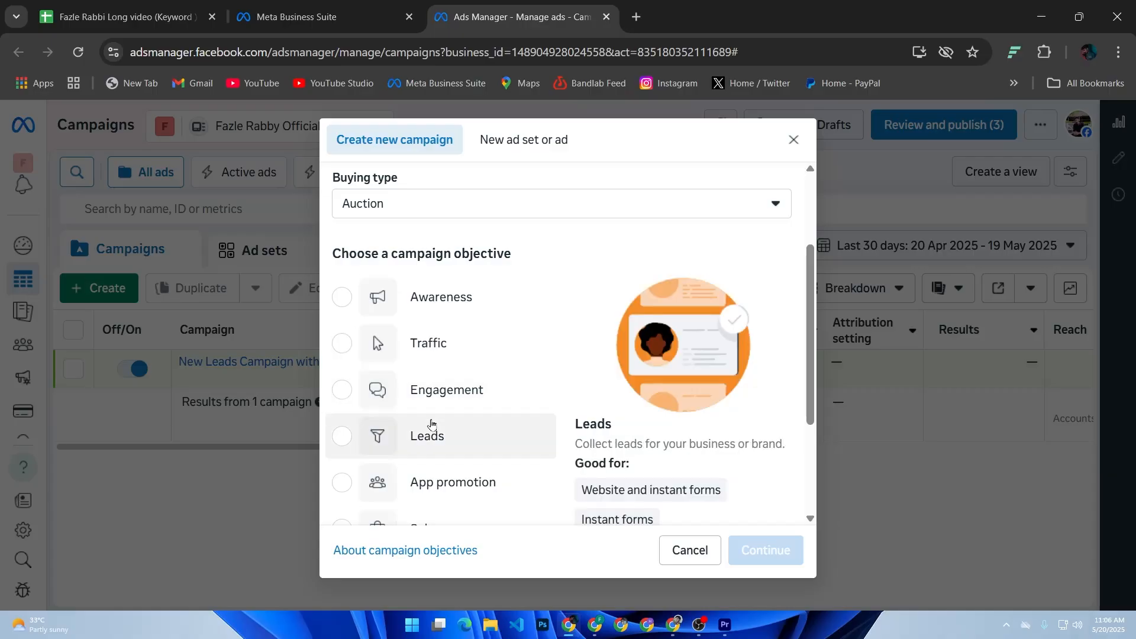
pyautogui.scroll(-3, 438, 426)
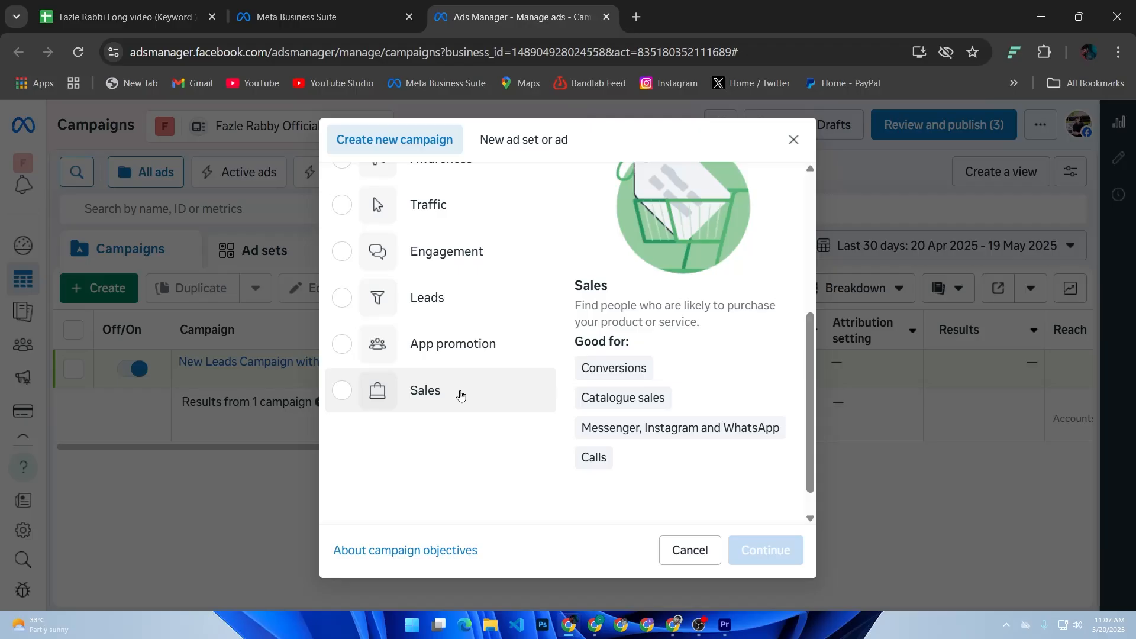
pyautogui.scroll(3, 460, 396)
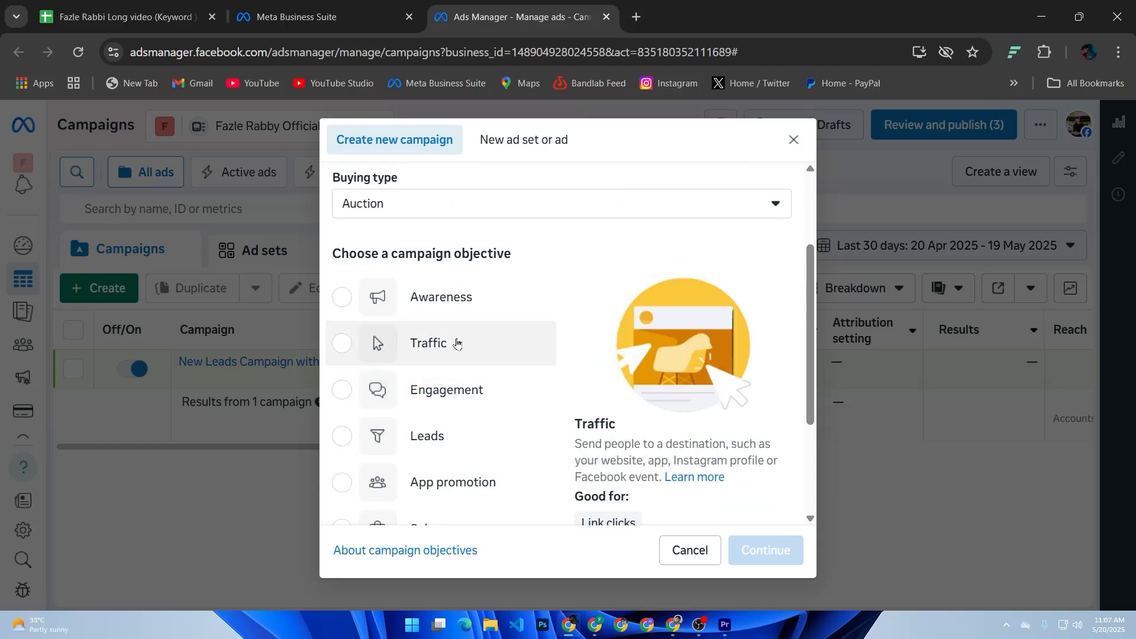
pyautogui.click(460, 343)
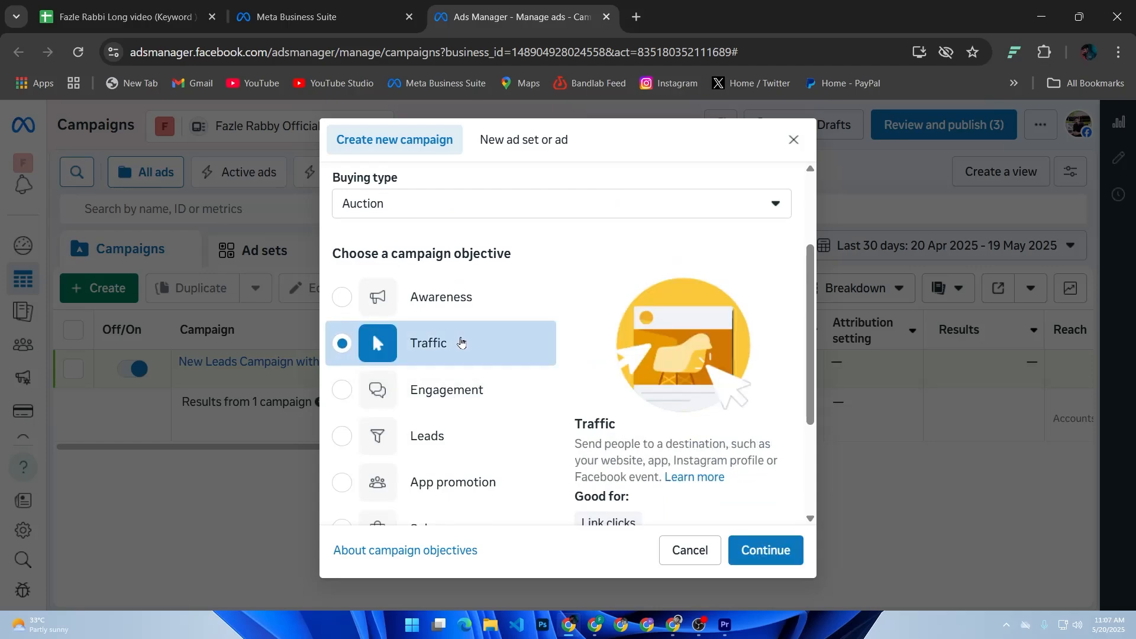
pyautogui.click(775, 551)
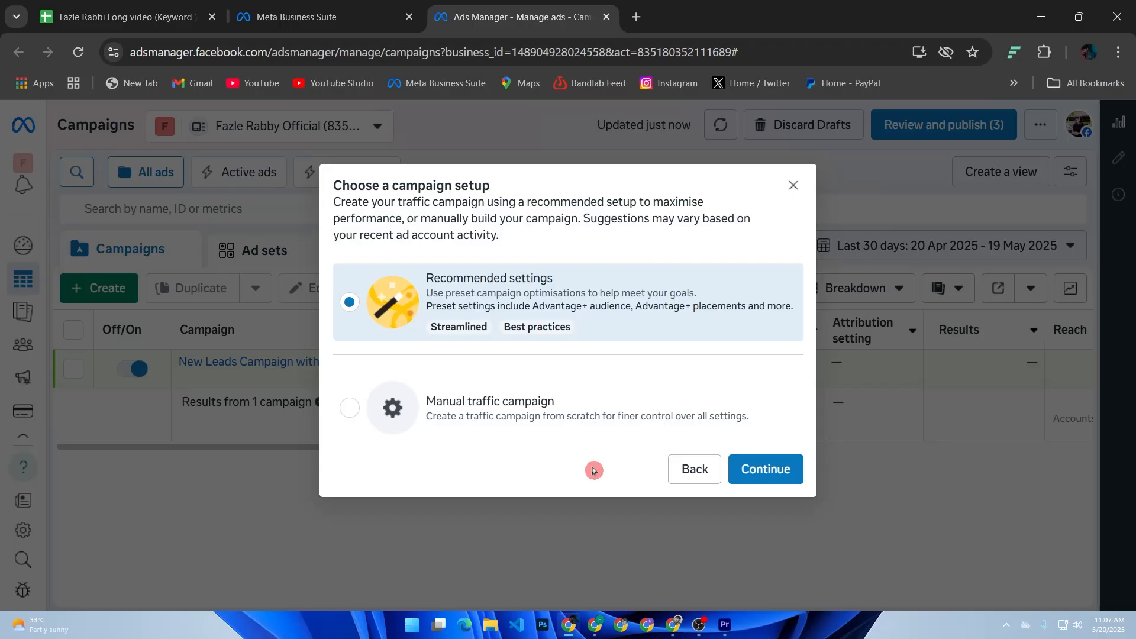
pyautogui.click(763, 468)
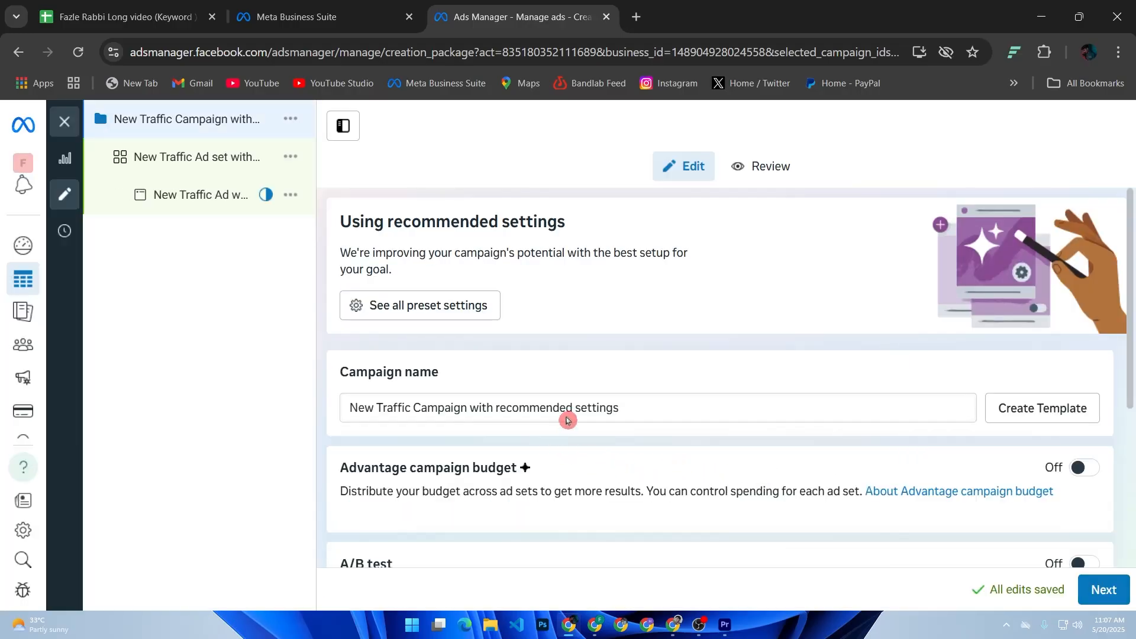
# Examine the campaign-level settings, including the options offered under Special Ad Categories, without declaring a category.
pyautogui.scroll(-5, 569, 410)
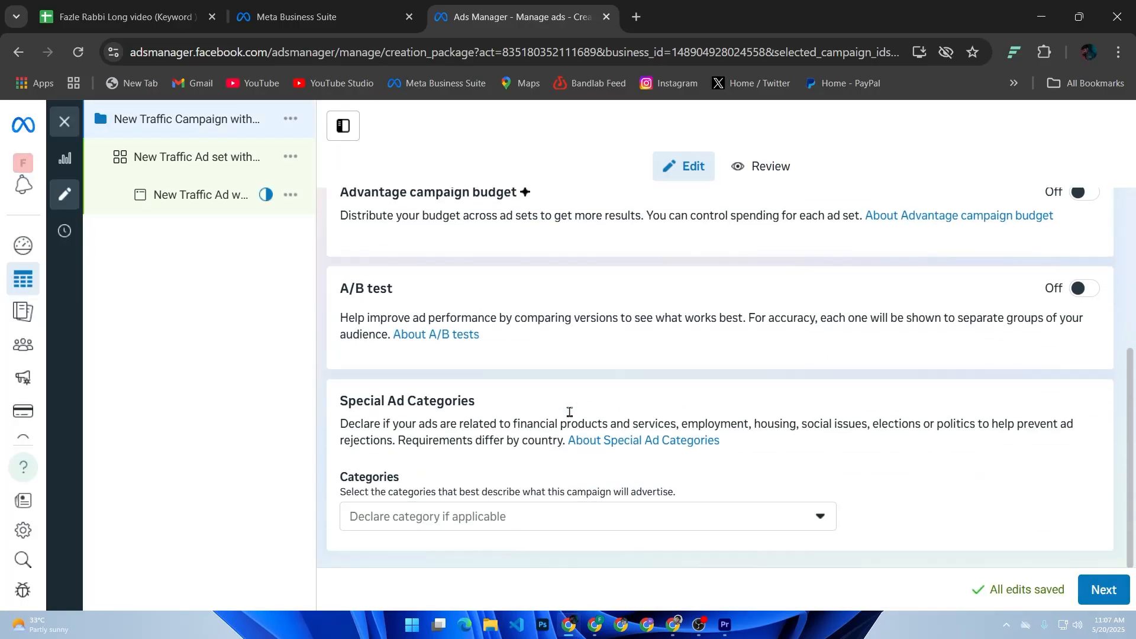
pyautogui.click(549, 521)
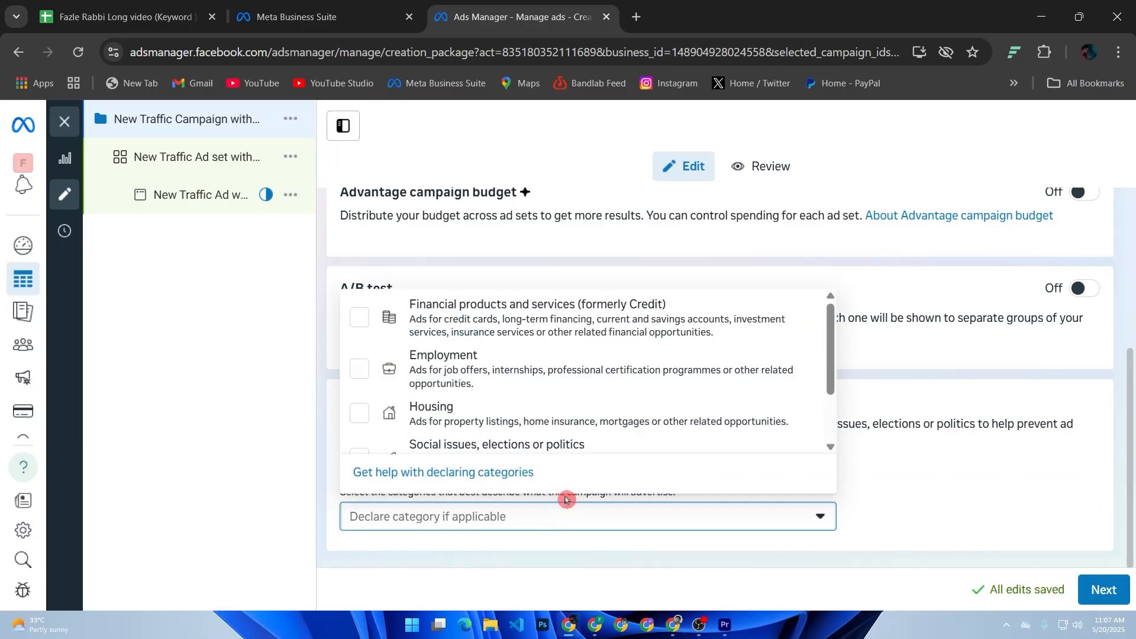
pyautogui.scroll(-2, 556, 518)
pyautogui.click(584, 517)
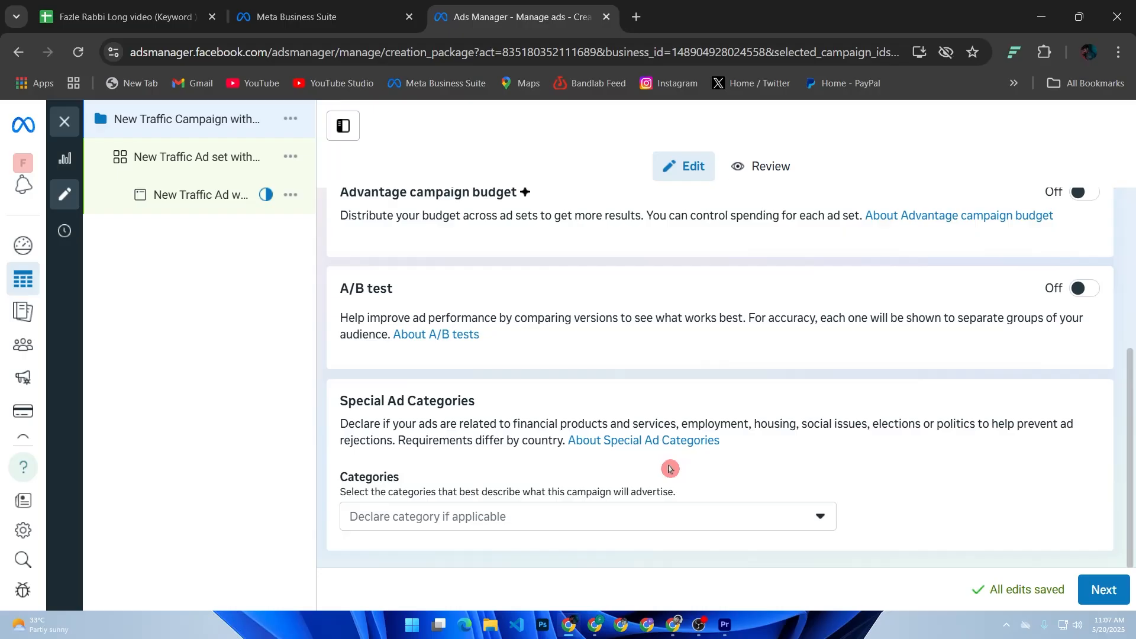
pyautogui.scroll(5, 669, 469)
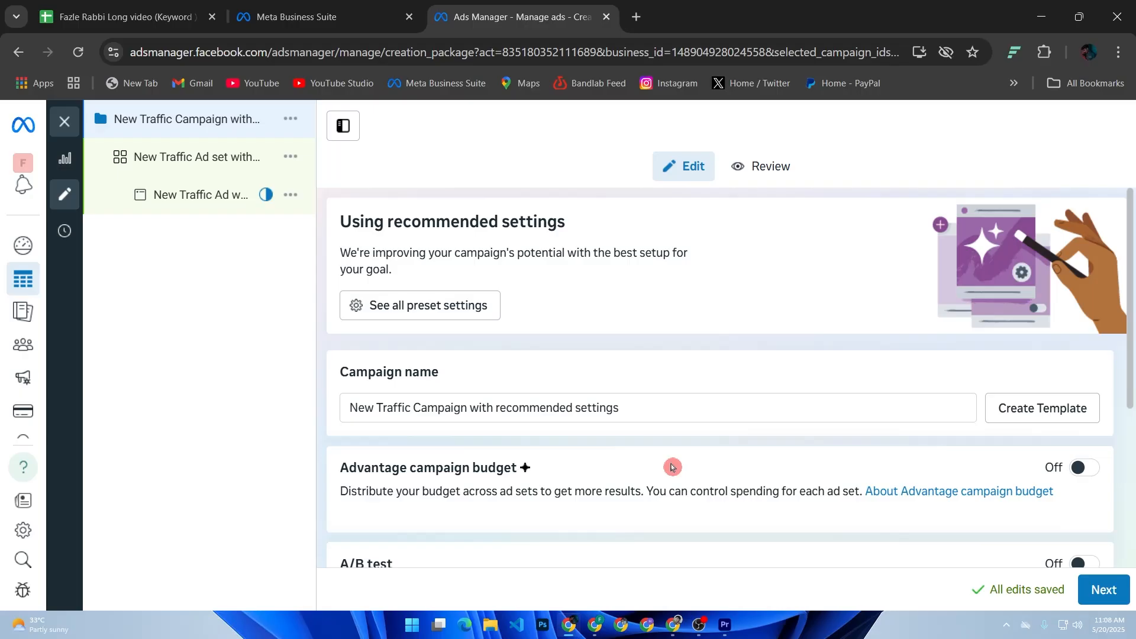
# Proceed to the ad set level and examine its conversion, budget and schedule, audience and placement settings.
pyautogui.click(1104, 589)
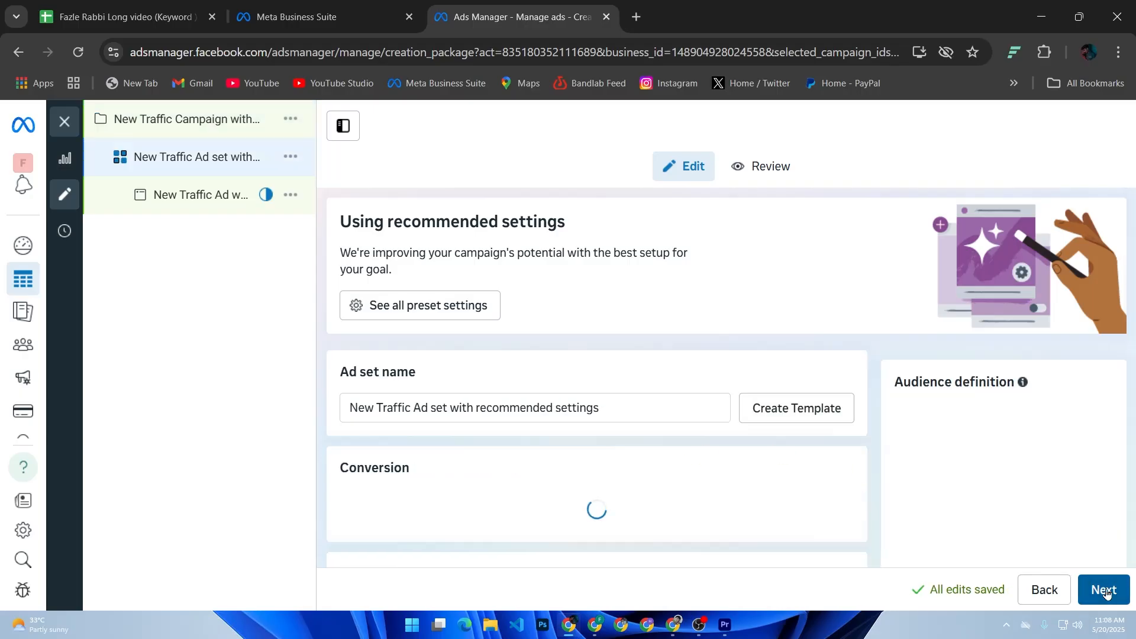
pyautogui.scroll(-2, 686, 503)
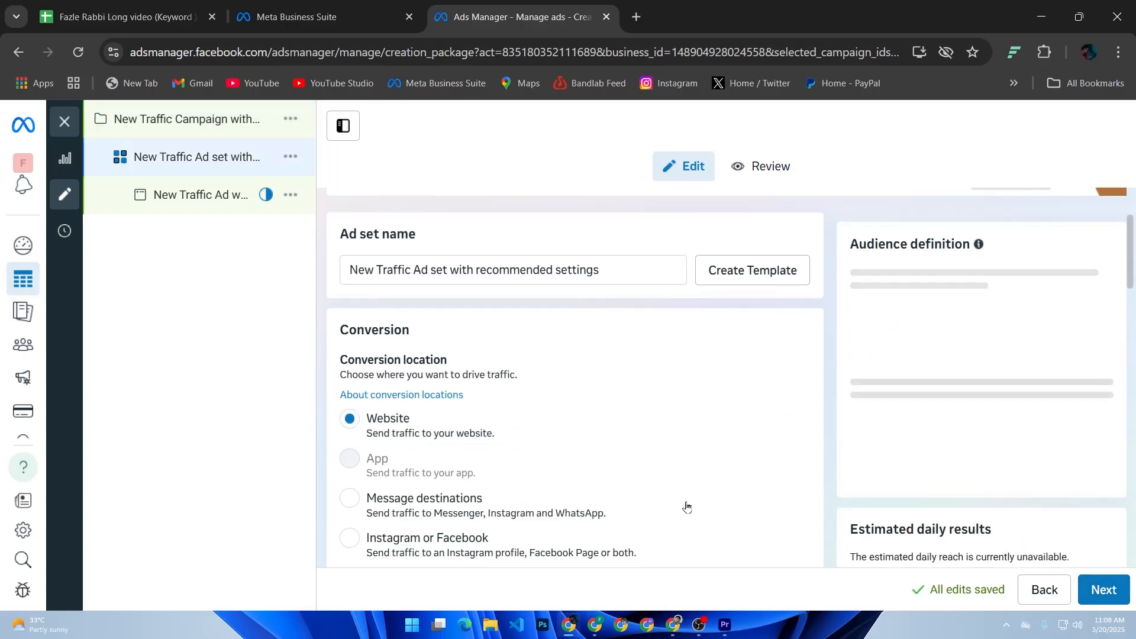
pyautogui.scroll(-5, 686, 507)
pyautogui.scroll(-10, 698, 499)
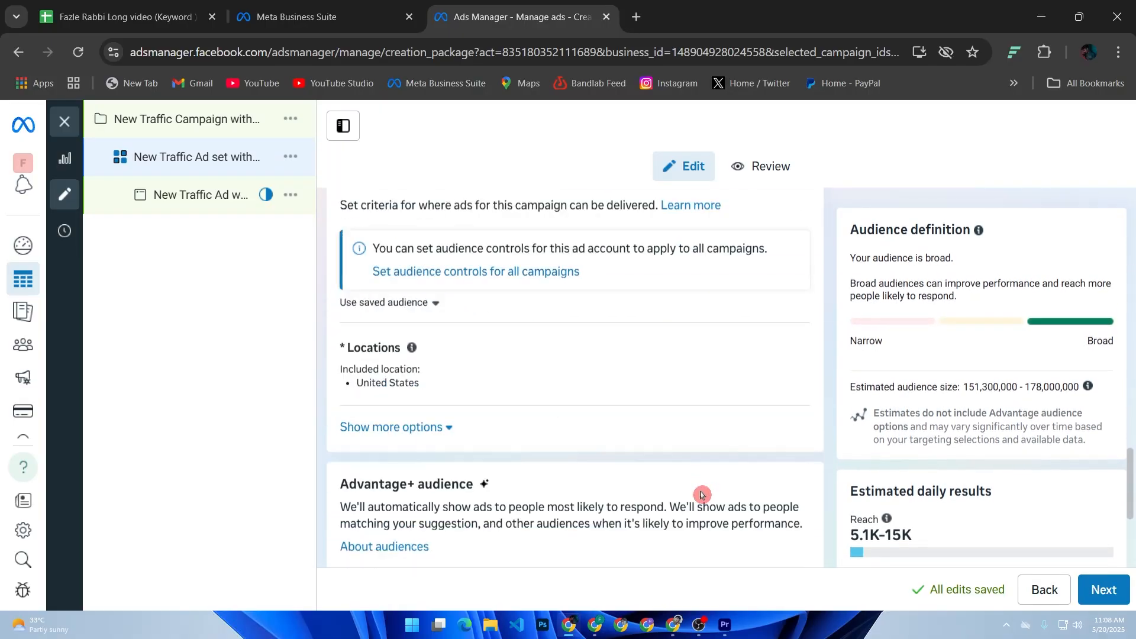
pyautogui.scroll(-4, 701, 495)
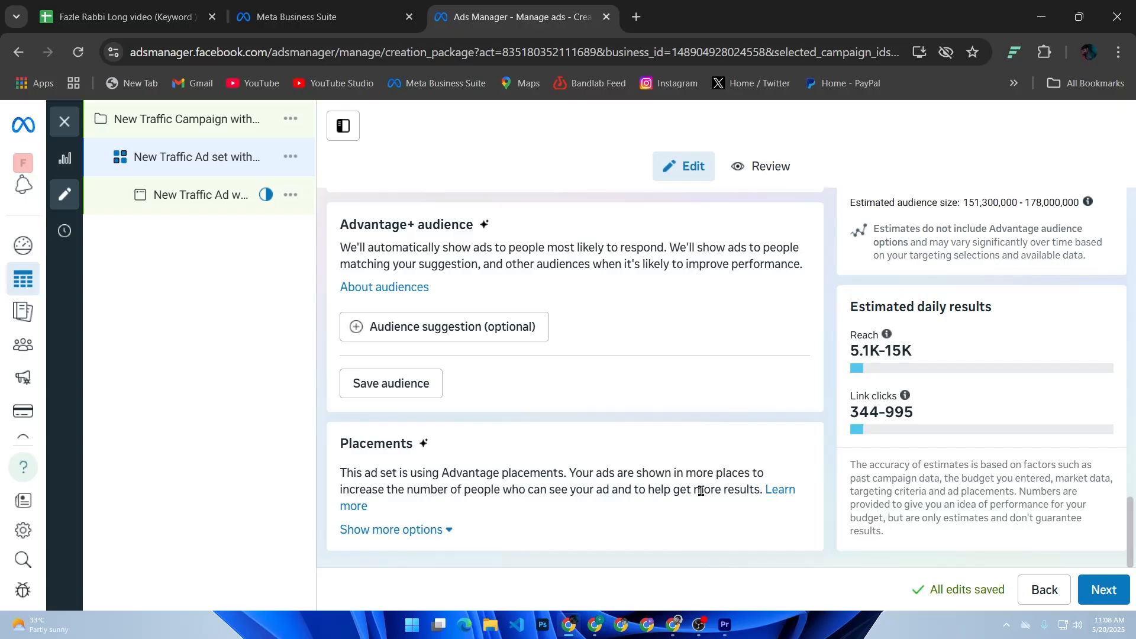
pyautogui.scroll(15, 701, 491)
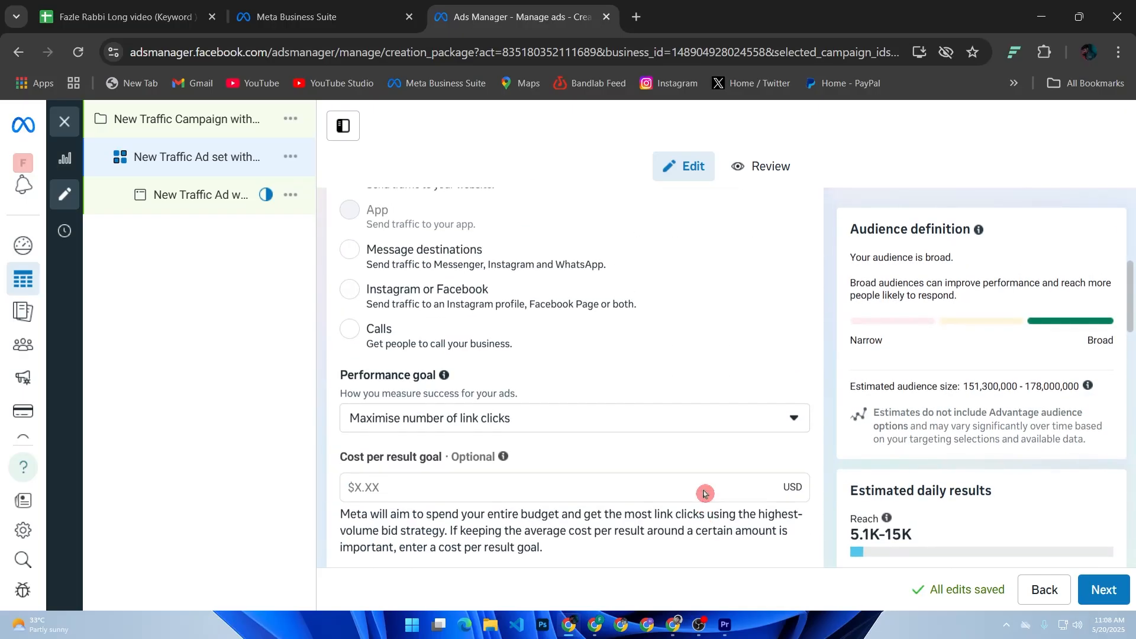
pyautogui.scroll(2, 703, 493)
pyautogui.scroll(-12, 704, 497)
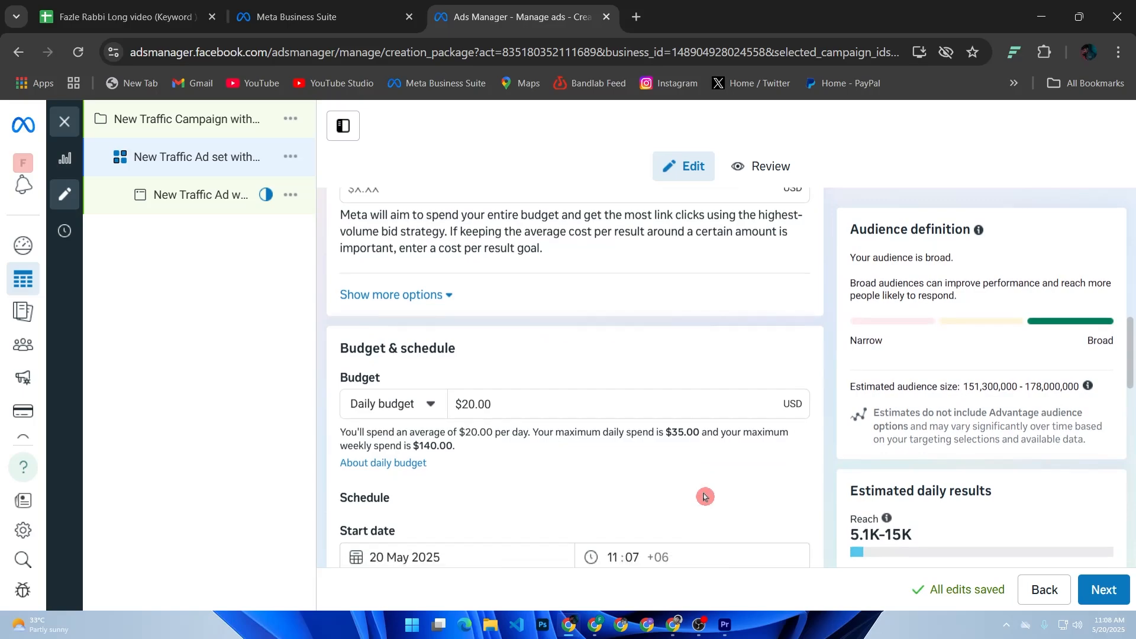
pyautogui.scroll(-5, 704, 501)
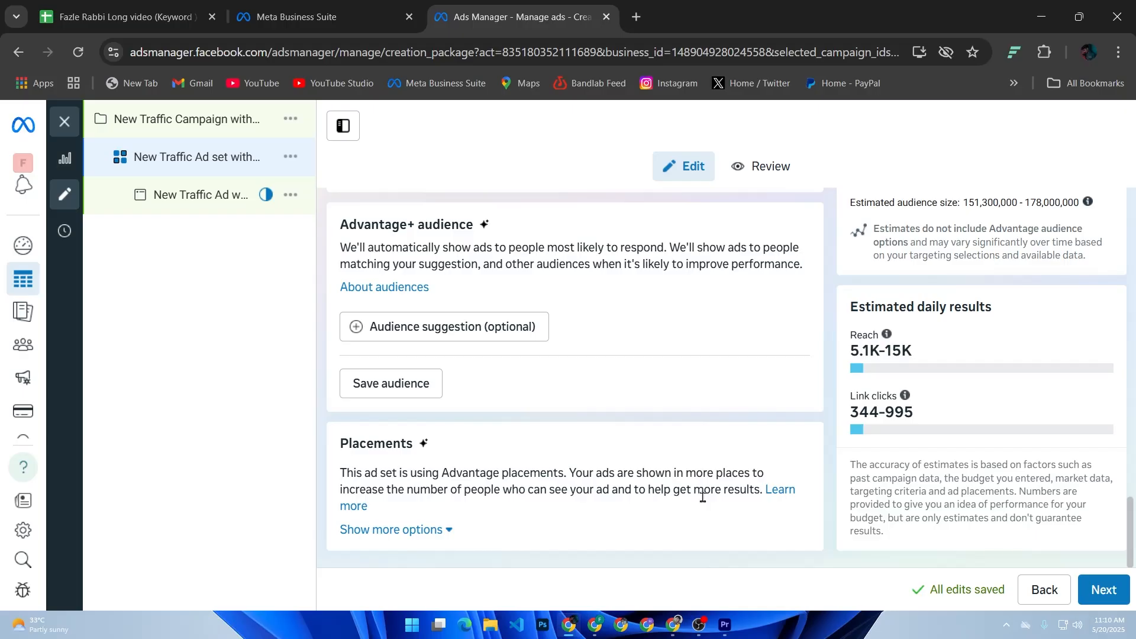
pyautogui.scroll(5, 702, 497)
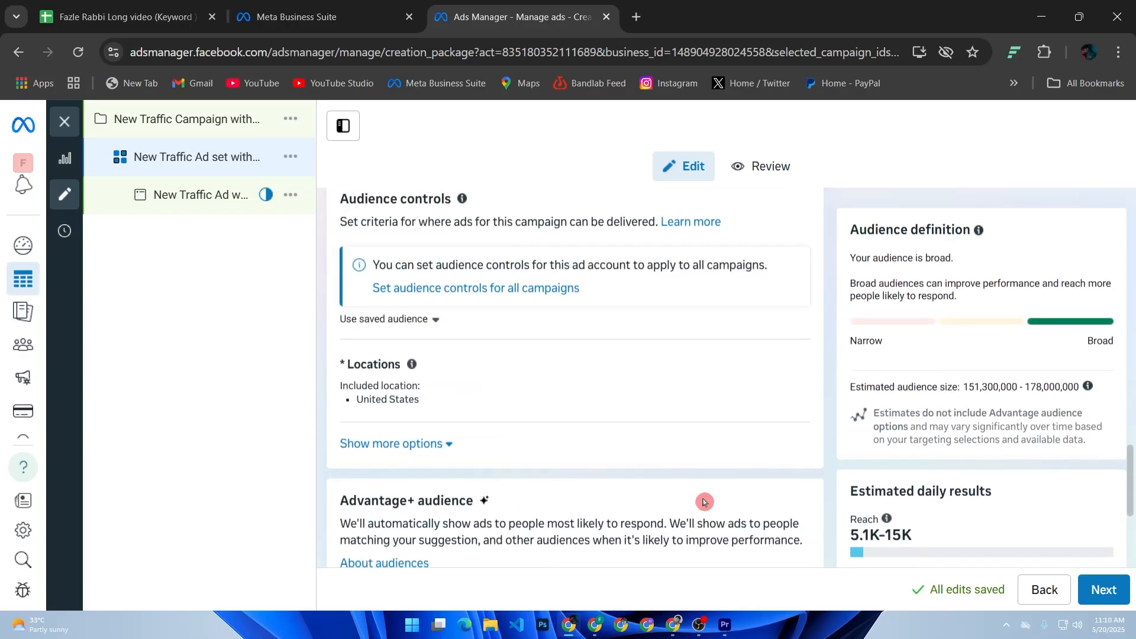
pyautogui.scroll(7, 702, 502)
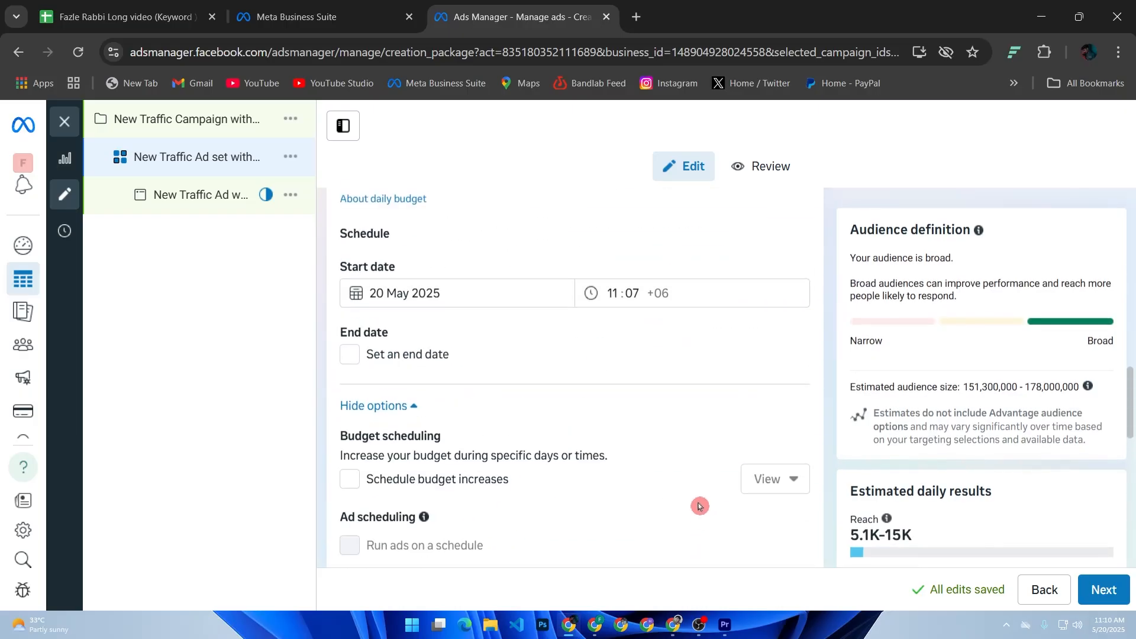
pyautogui.scroll(-5, 704, 503)
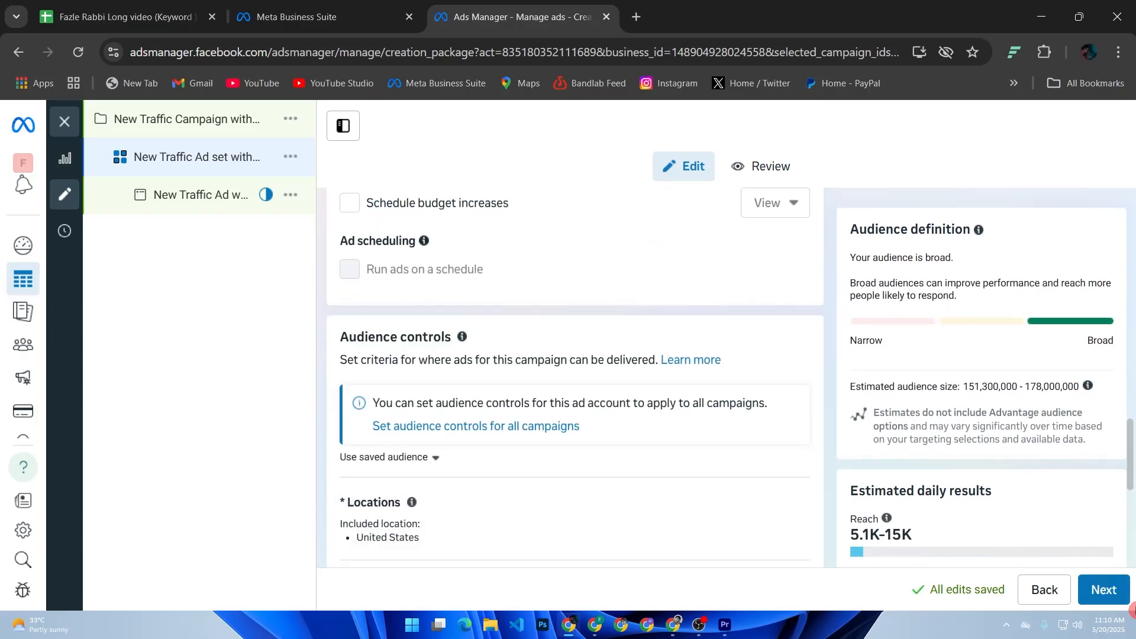
# Proceed to the ad level and examine its identity, destination and tracking settings along with the review summary.
pyautogui.click(1122, 598)
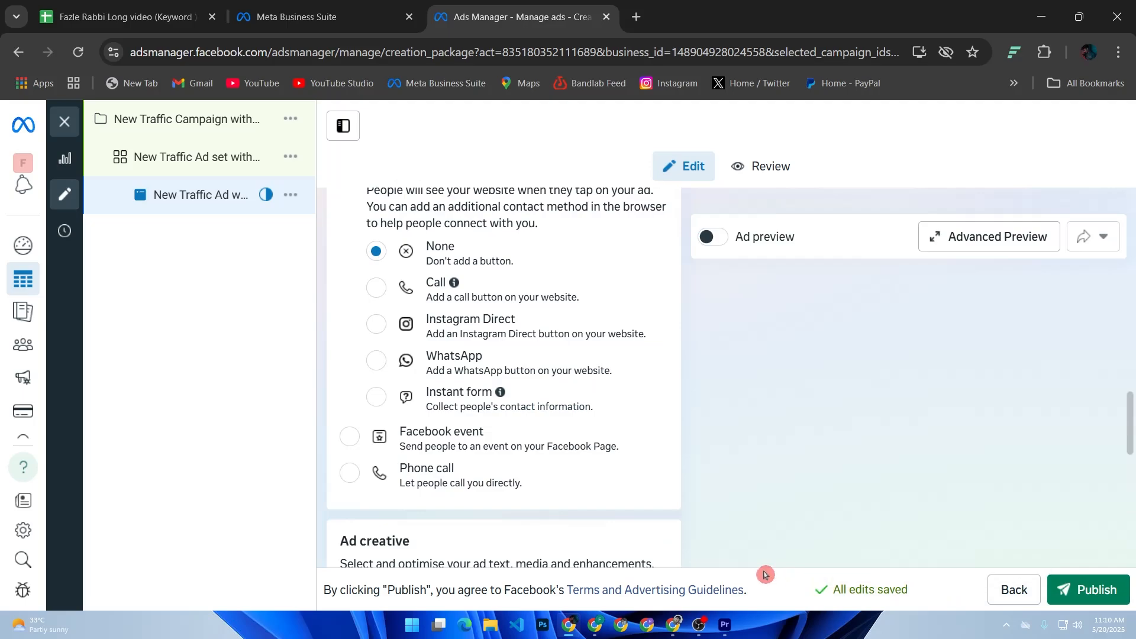
pyautogui.scroll(-10, 719, 540)
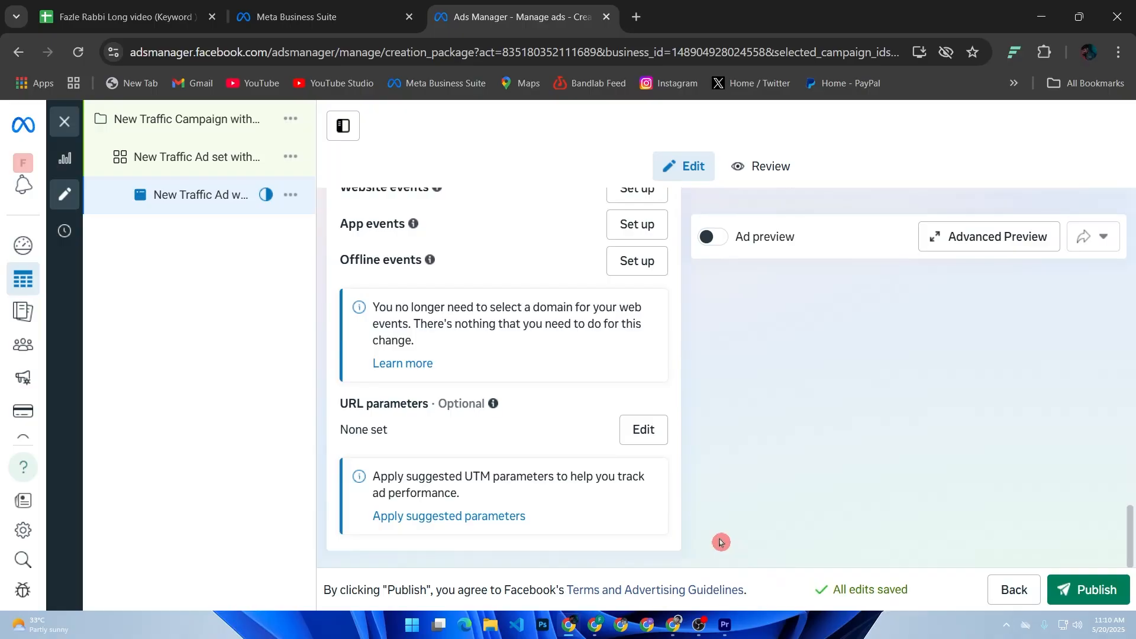
pyautogui.scroll(10, 720, 541)
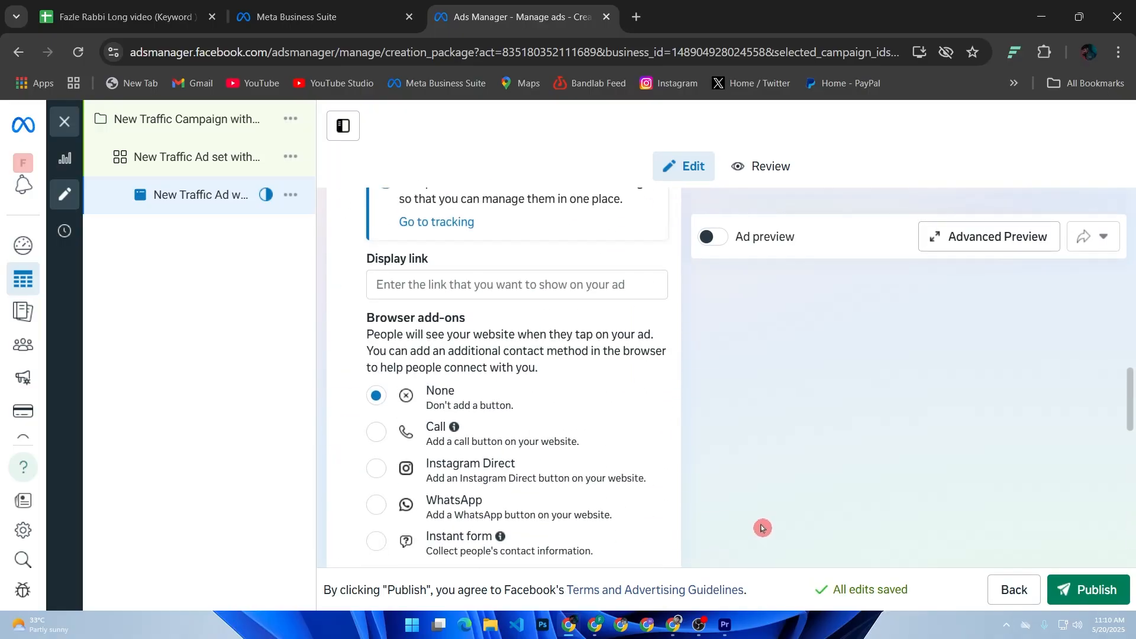
pyautogui.click(762, 165)
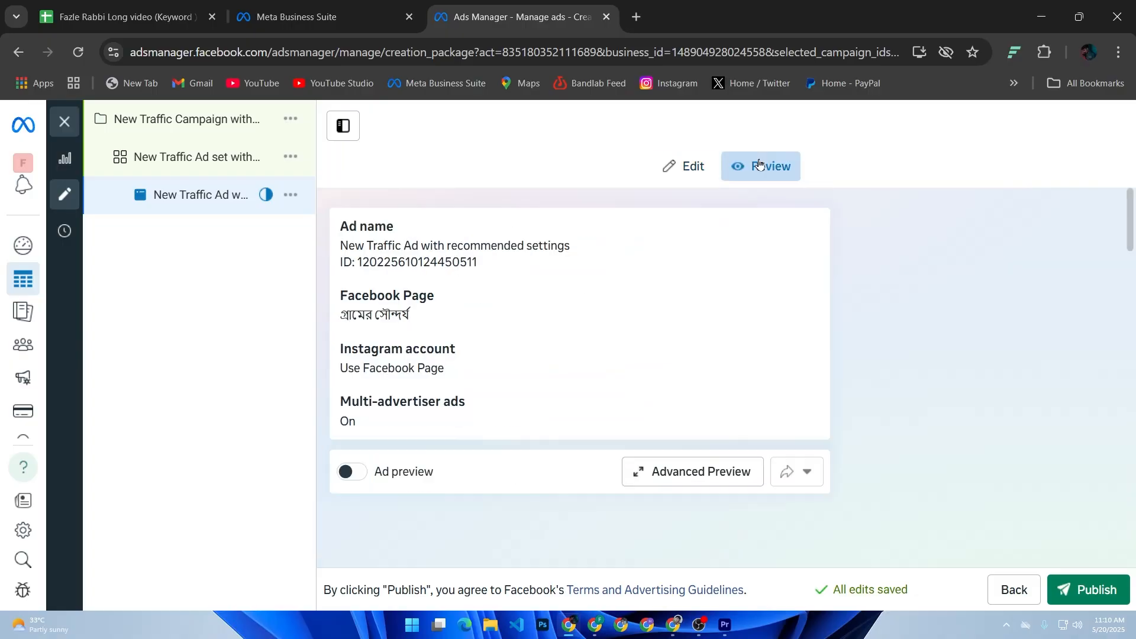
pyautogui.click(700, 171)
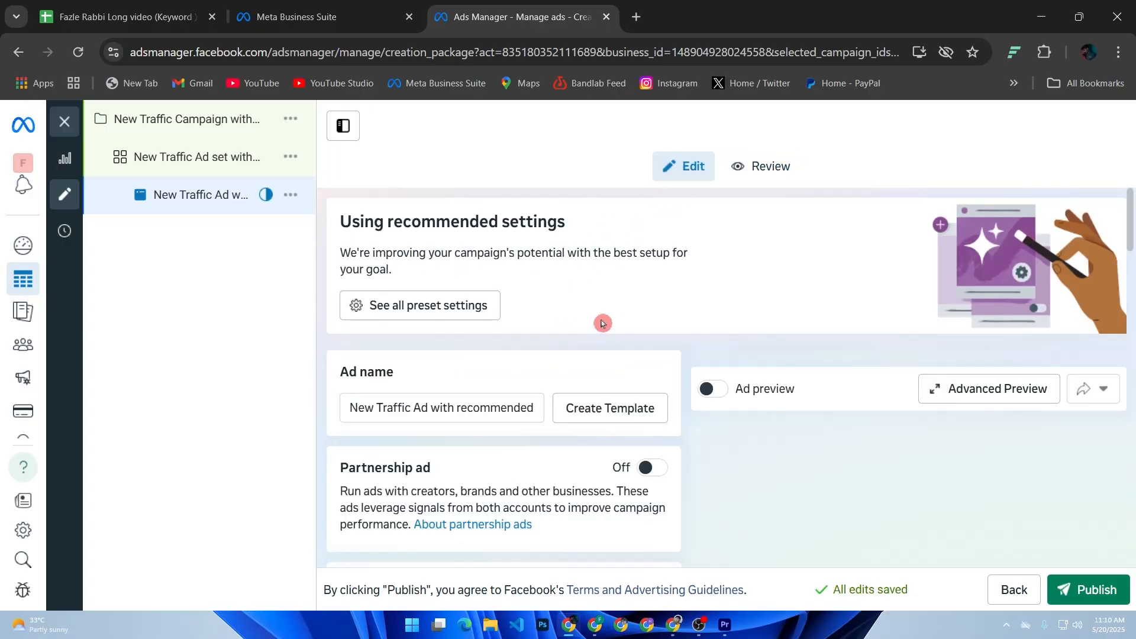
pyautogui.scroll(-1, 828, 354)
pyautogui.scroll(-2, 828, 353)
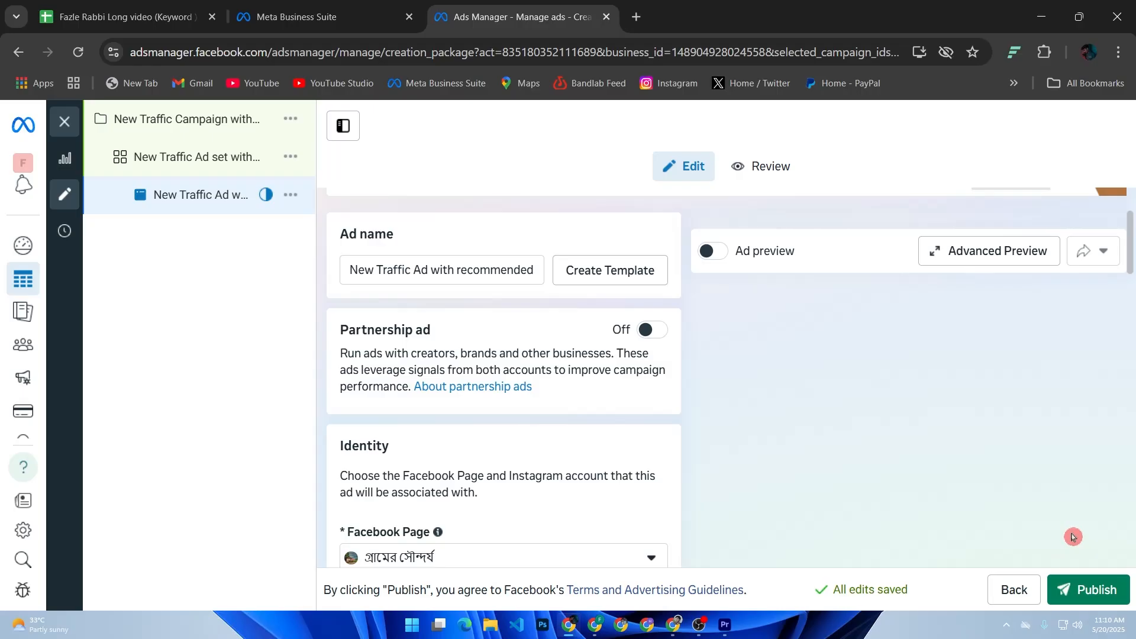
# Switch to Instagram and look over the posts in the home feed.
pyautogui.click(644, 88)
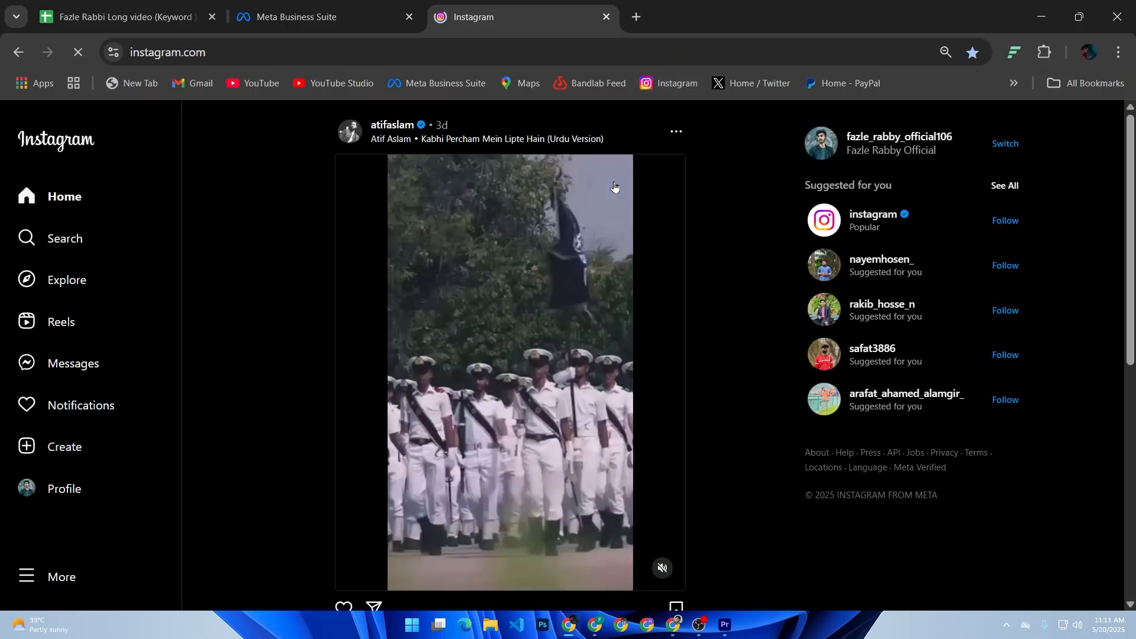
pyautogui.scroll(-8, 639, 192)
pyautogui.moveTo(653, 186); pyautogui.dragTo(583, 244)
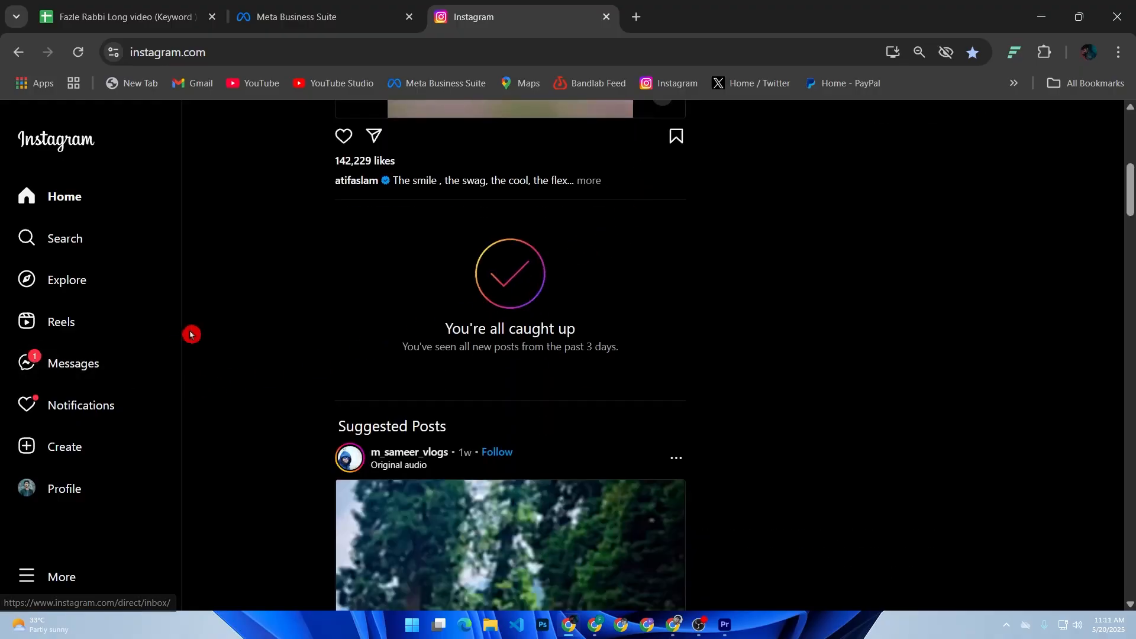
pyautogui.scroll(2, 307, 325)
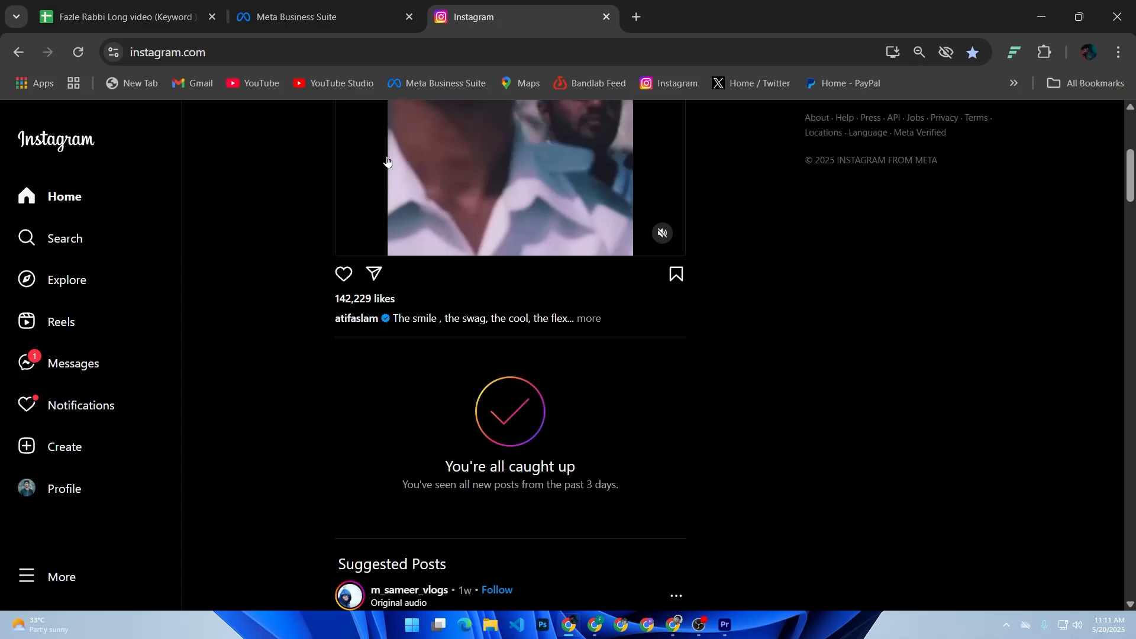
# Switch to Meta Business Suite, look over the home page's to-do list and marketing content, and dismiss the profile switcher notice.
pyautogui.click(359, 18)
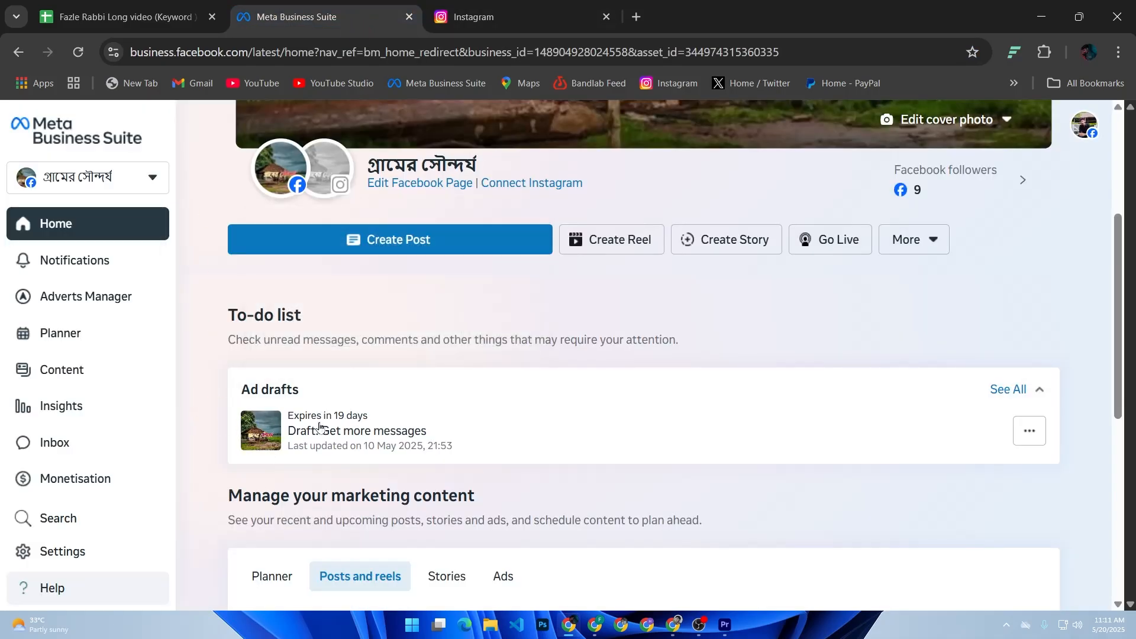
pyautogui.scroll(-2, 444, 436)
pyautogui.scroll(-2, 446, 436)
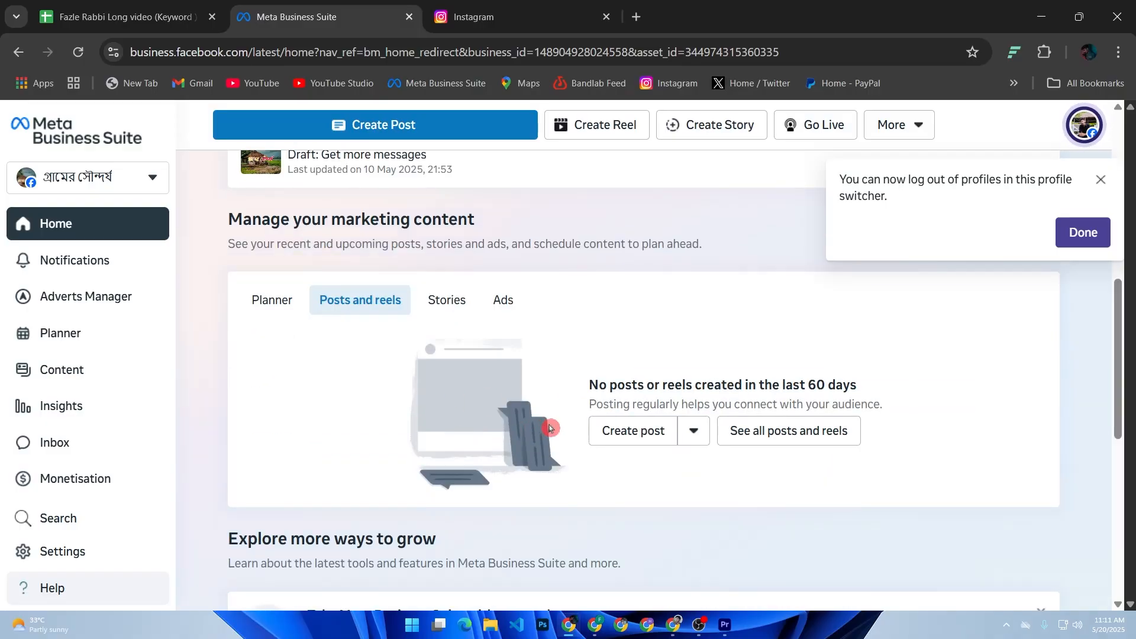
pyautogui.scroll(2, 538, 438)
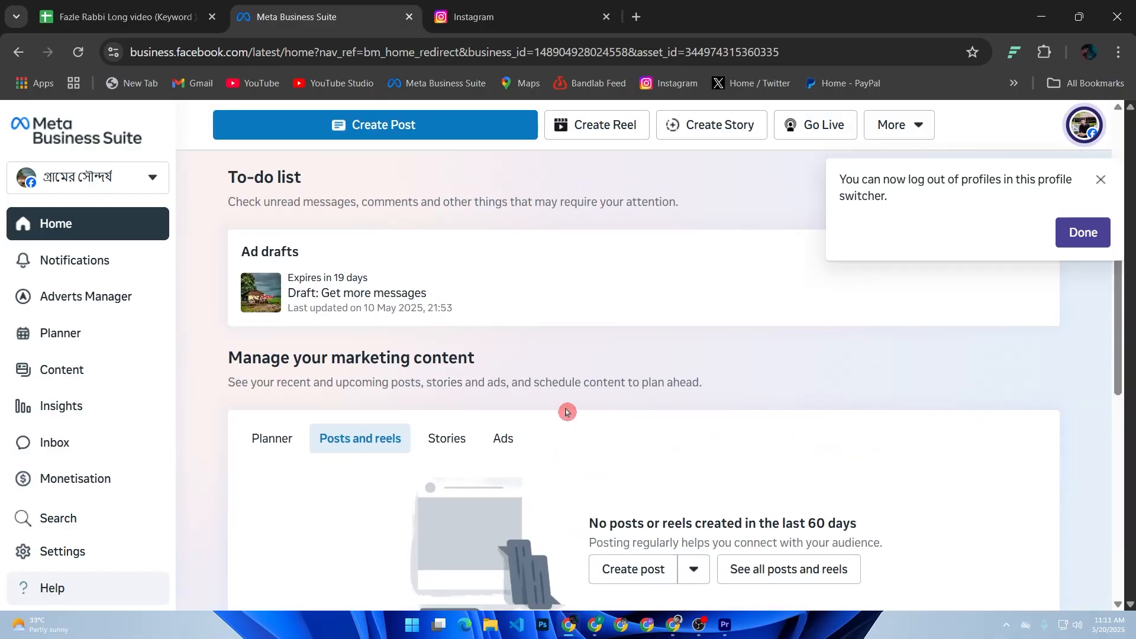
pyautogui.click(1069, 238)
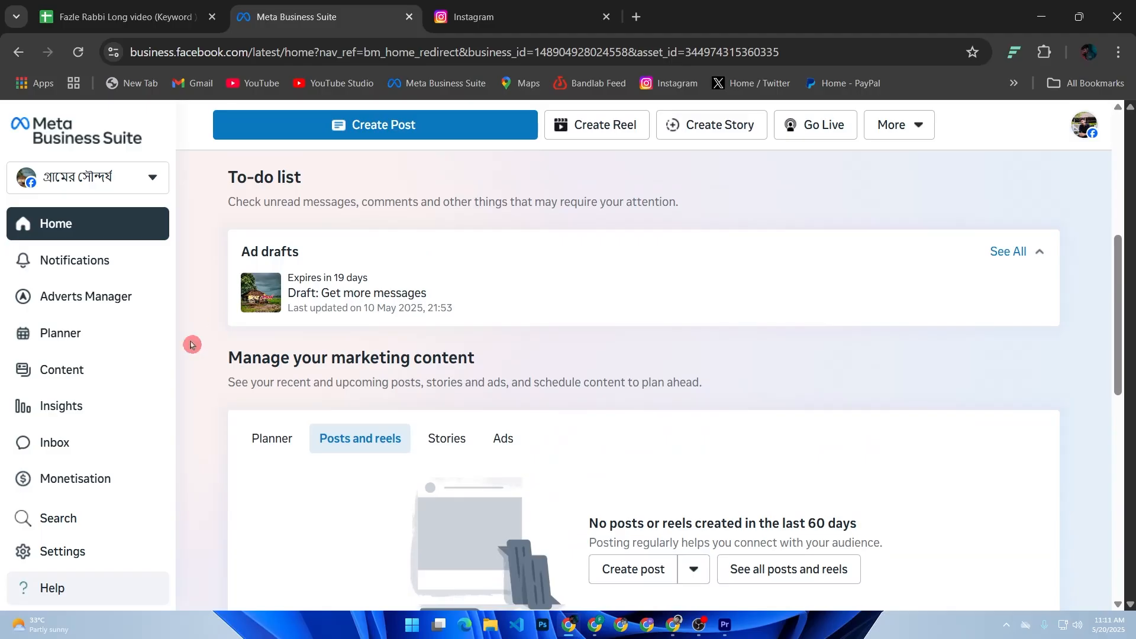
pyautogui.moveTo(159, 369); pyautogui.dragTo(154, 498)
# Examine the ad account and the Facebook Page in the business portfolio settings, opening the ad account in Ads Manager as well.
pyautogui.click(64, 553)
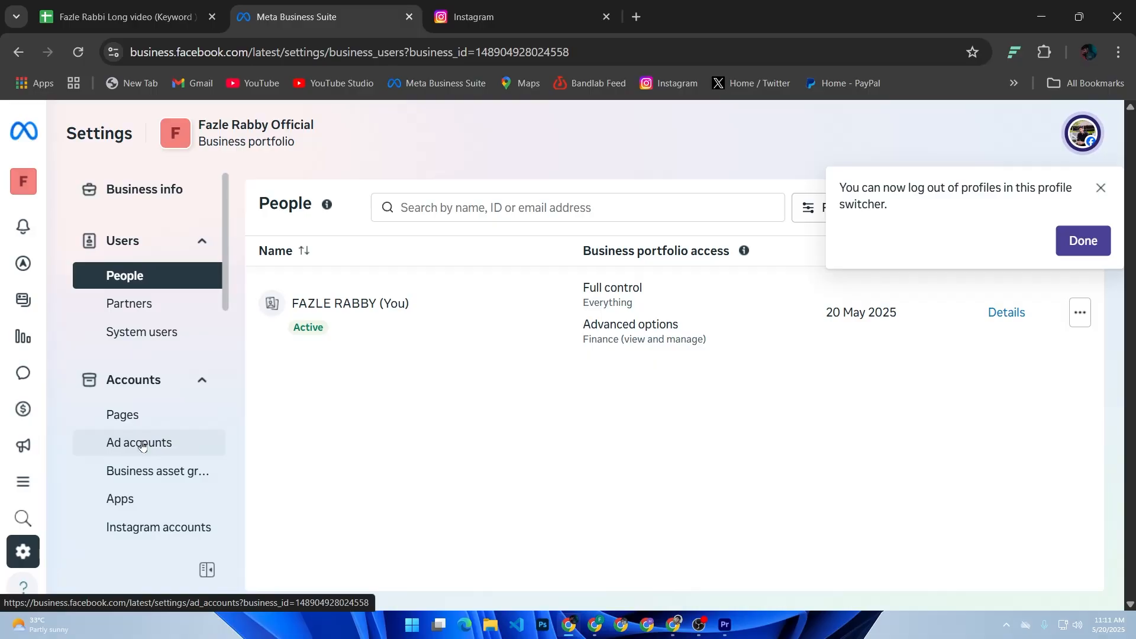
pyautogui.click(142, 445)
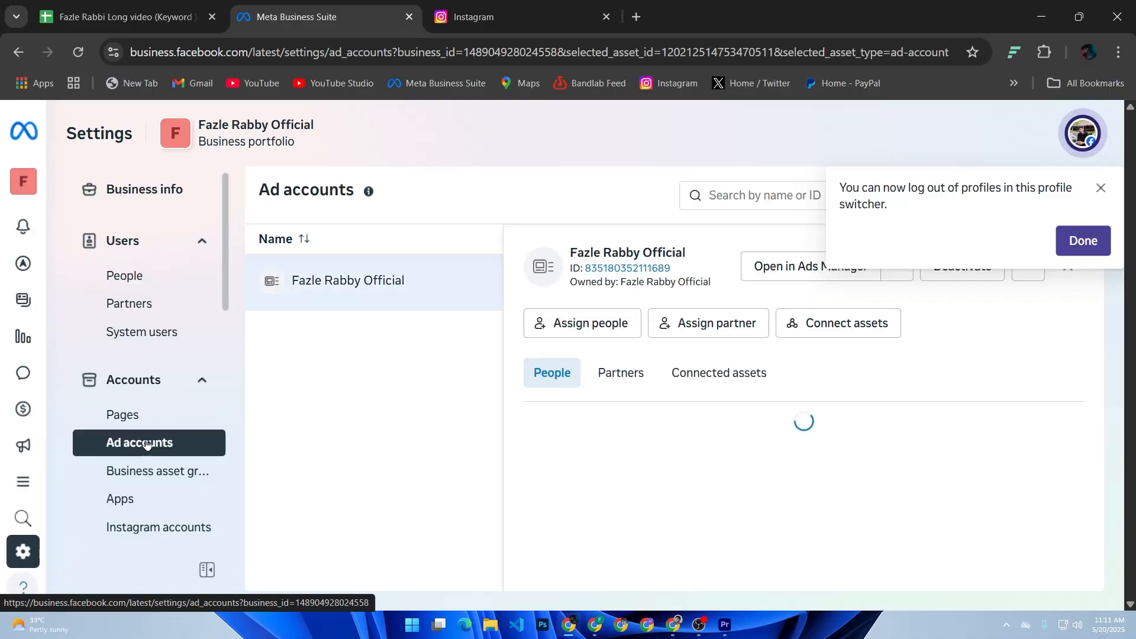
pyautogui.click(1083, 241)
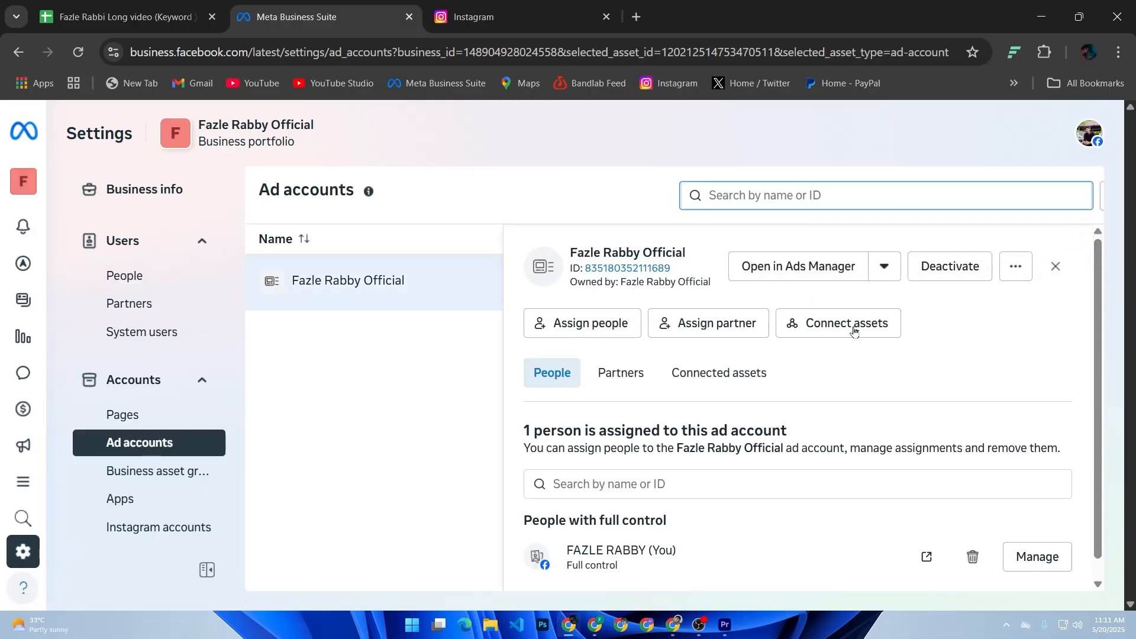
pyautogui.click(851, 273)
pyautogui.click(382, 21)
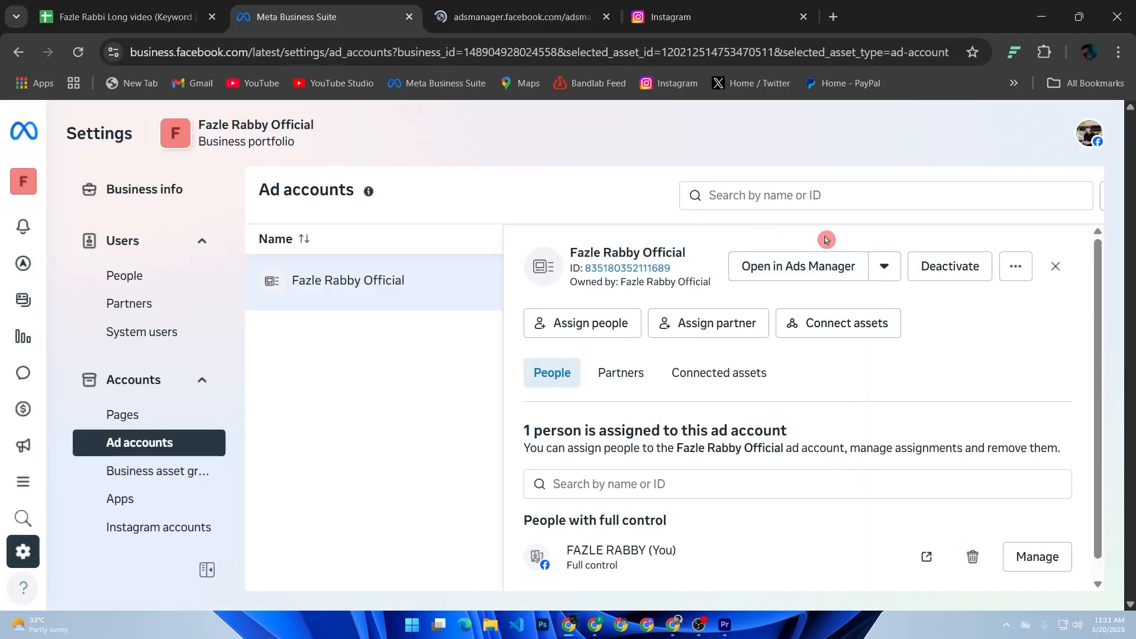
pyautogui.click(882, 271)
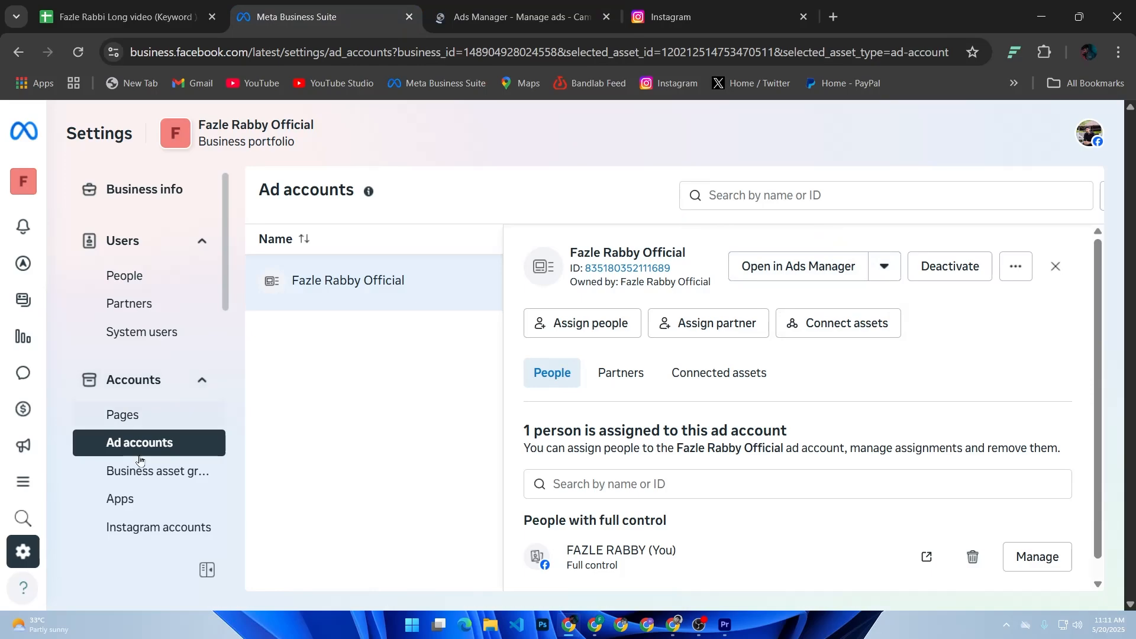
pyautogui.click(148, 421)
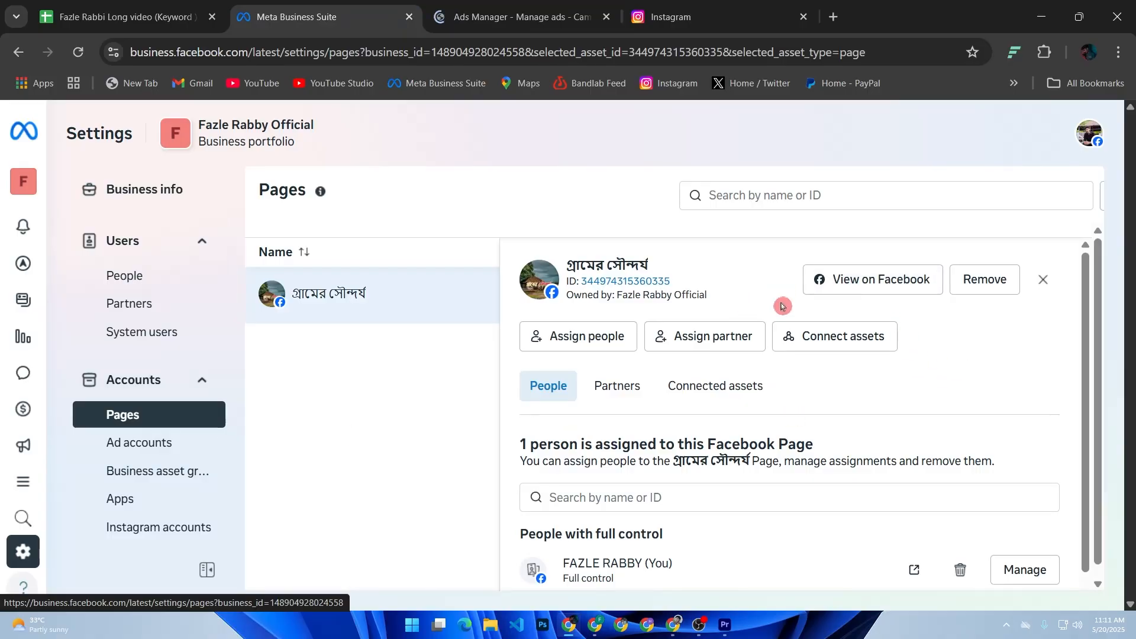
pyautogui.scroll(-1, 769, 331)
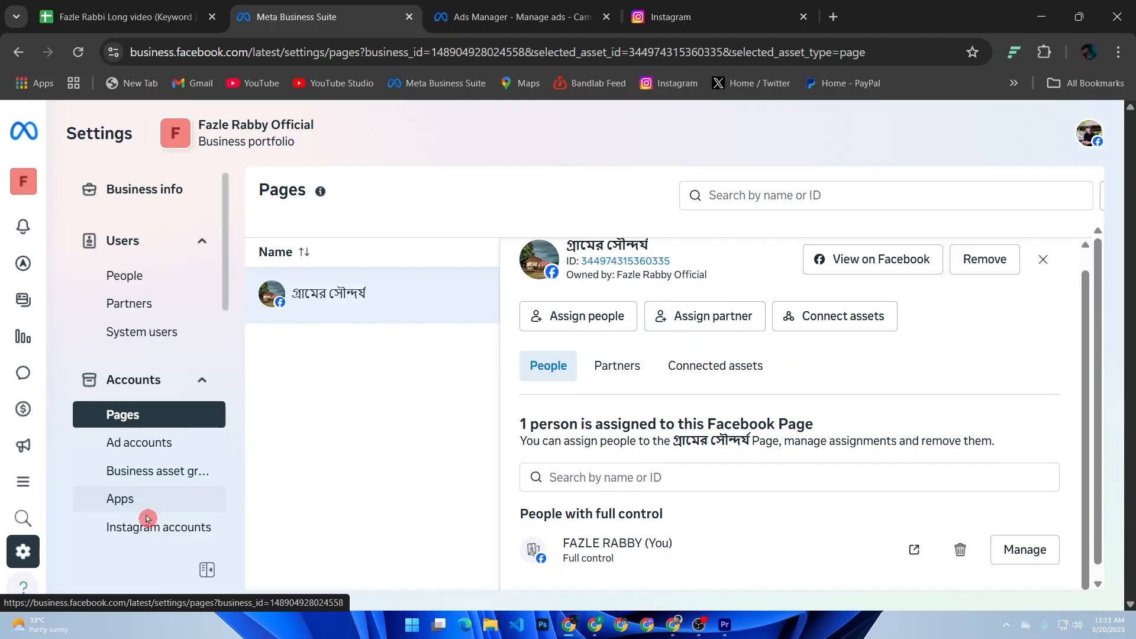
# Start claiming an Instagram account for the business portfolio, agree to the terms and log in with the suggested Instagram account.
pyautogui.click(148, 534)
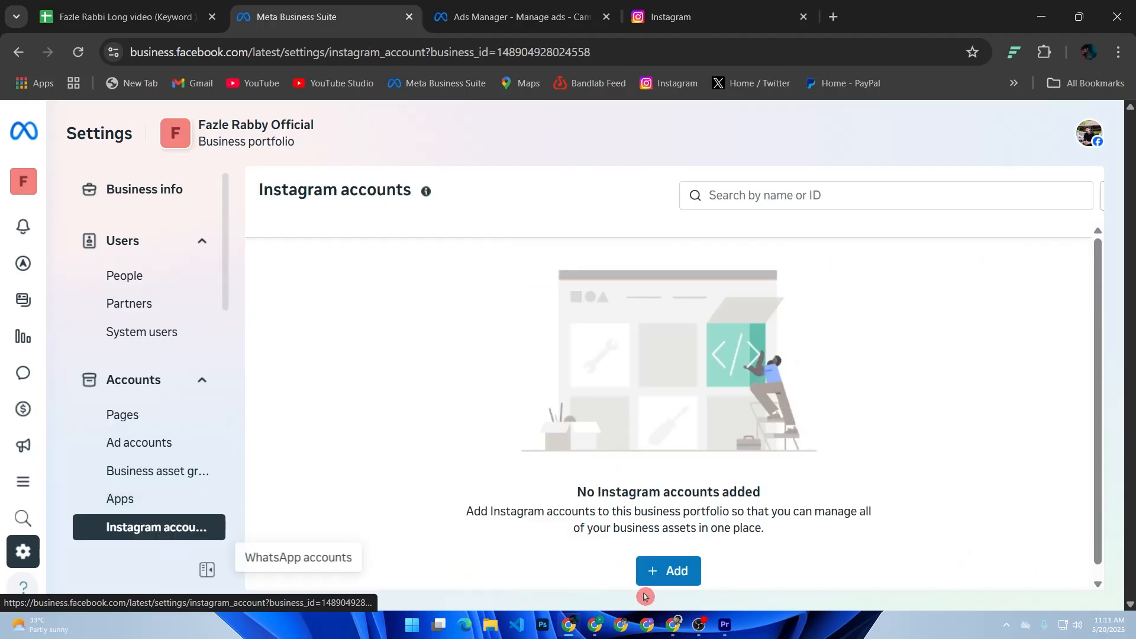
pyautogui.click(693, 578)
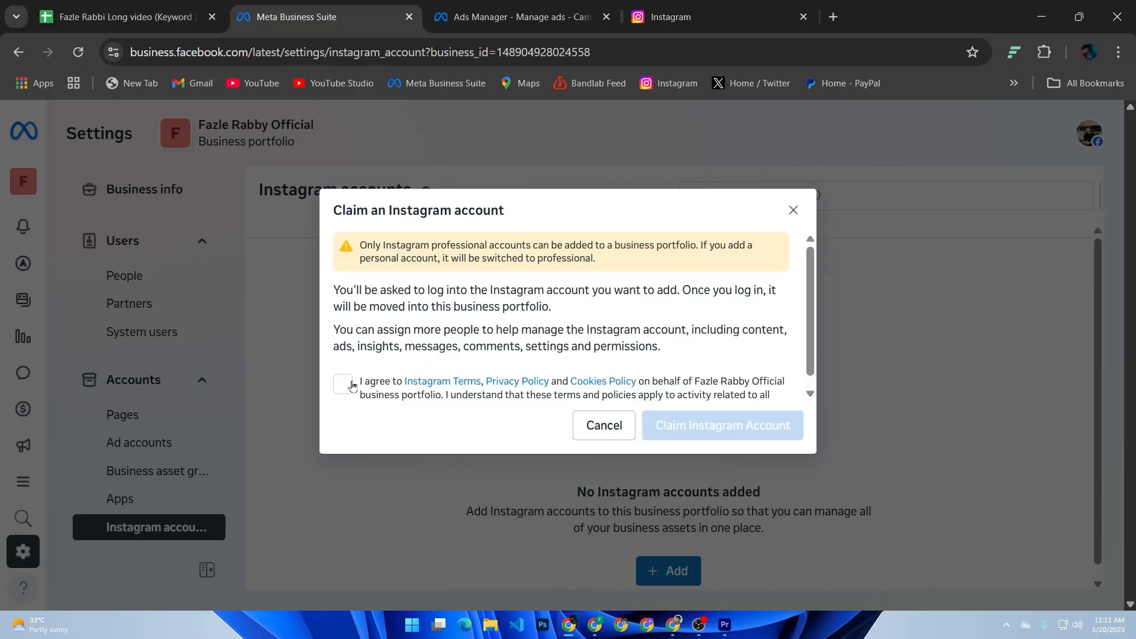
pyautogui.click(348, 388)
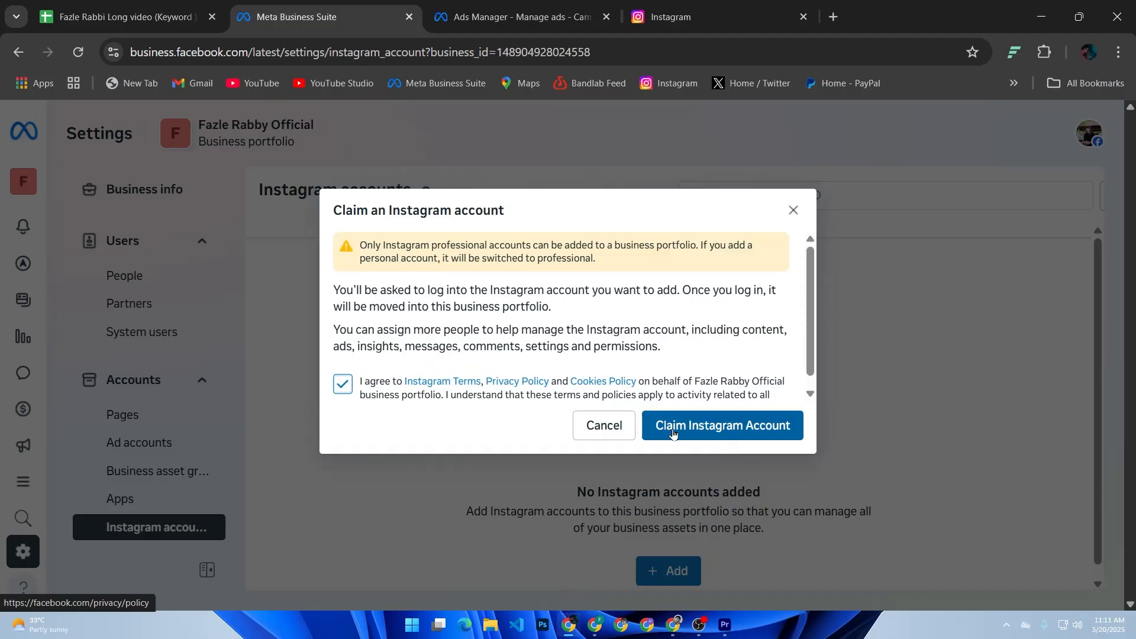
pyautogui.click(682, 437)
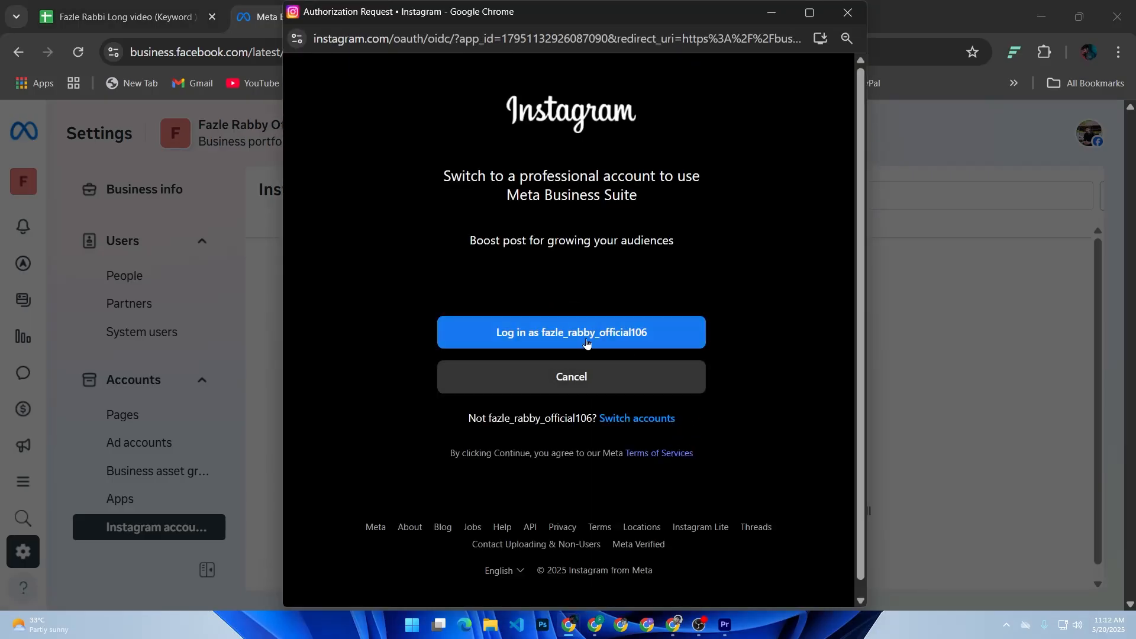
pyautogui.click(554, 332)
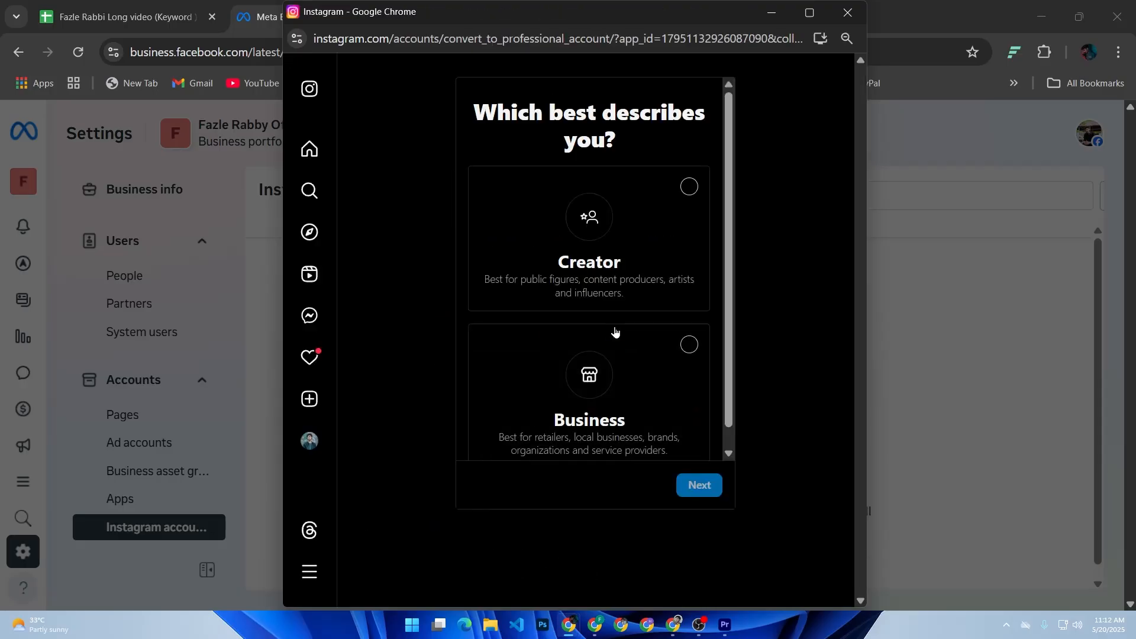
# Choose Business as the type of professional account and proceed to the category selection.
pyautogui.click(688, 344)
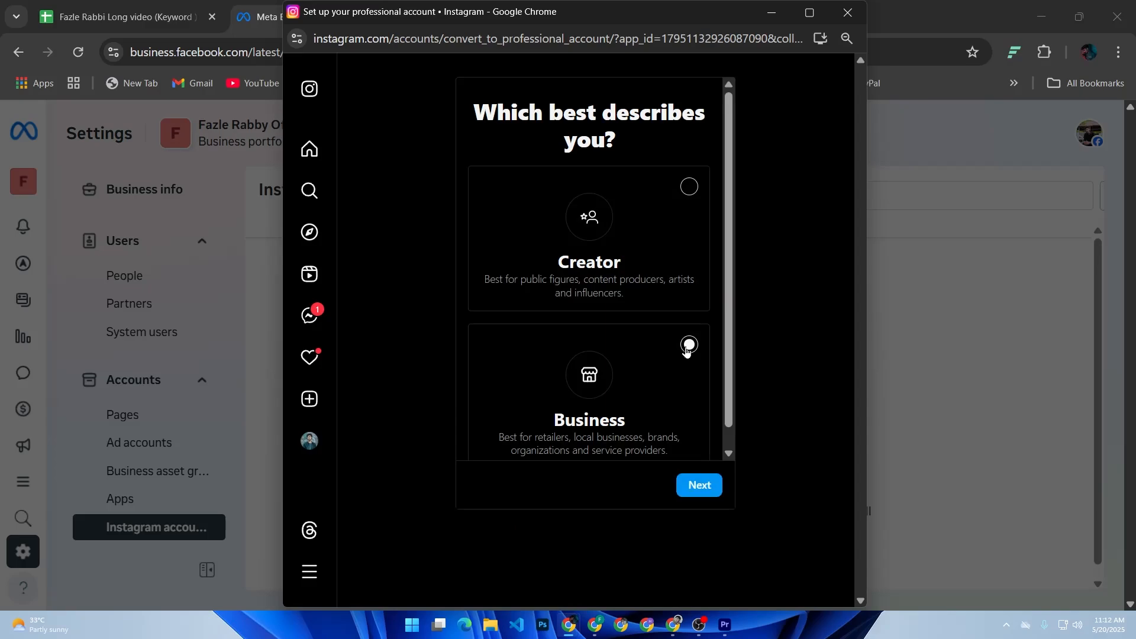
pyautogui.click(717, 471)
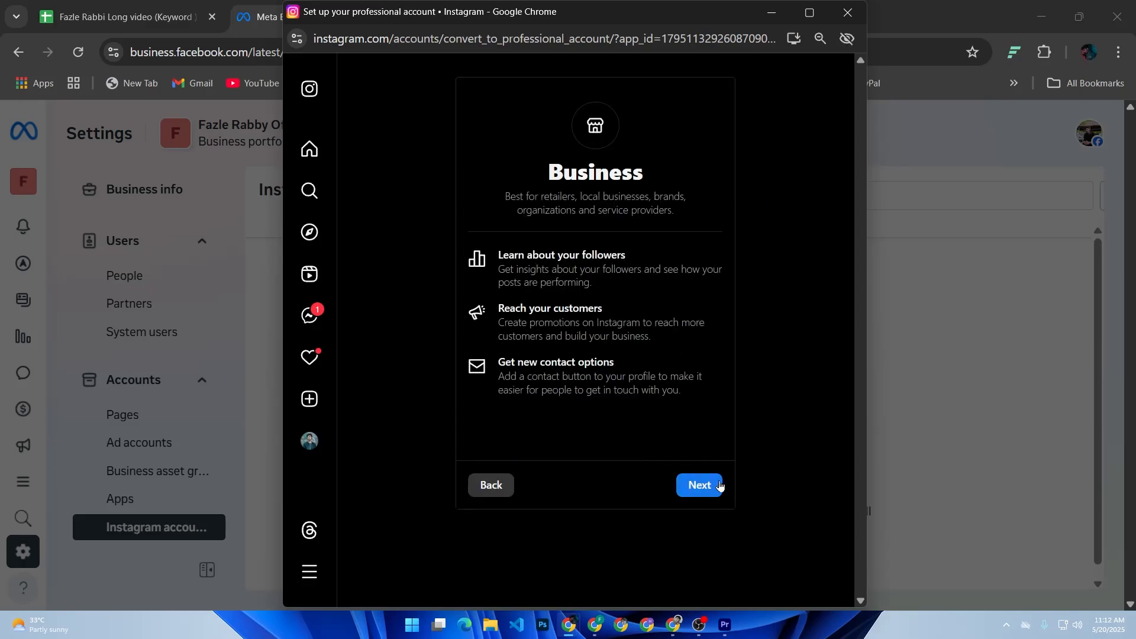
pyautogui.click(700, 485)
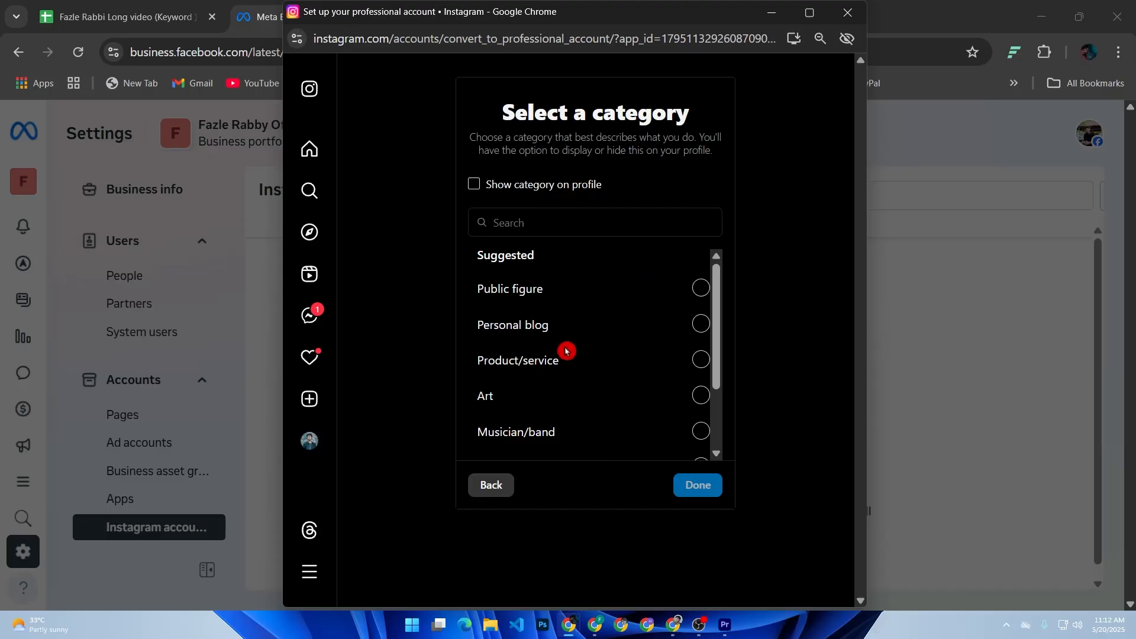
# Set the account category to Musician/band and confirm the switch to a business account.
pyautogui.scroll(-2, 566, 351)
pyautogui.scroll(2, 583, 348)
pyautogui.scroll(-2, 651, 343)
pyautogui.scroll(2, 611, 362)
pyautogui.scroll(-2, 559, 294)
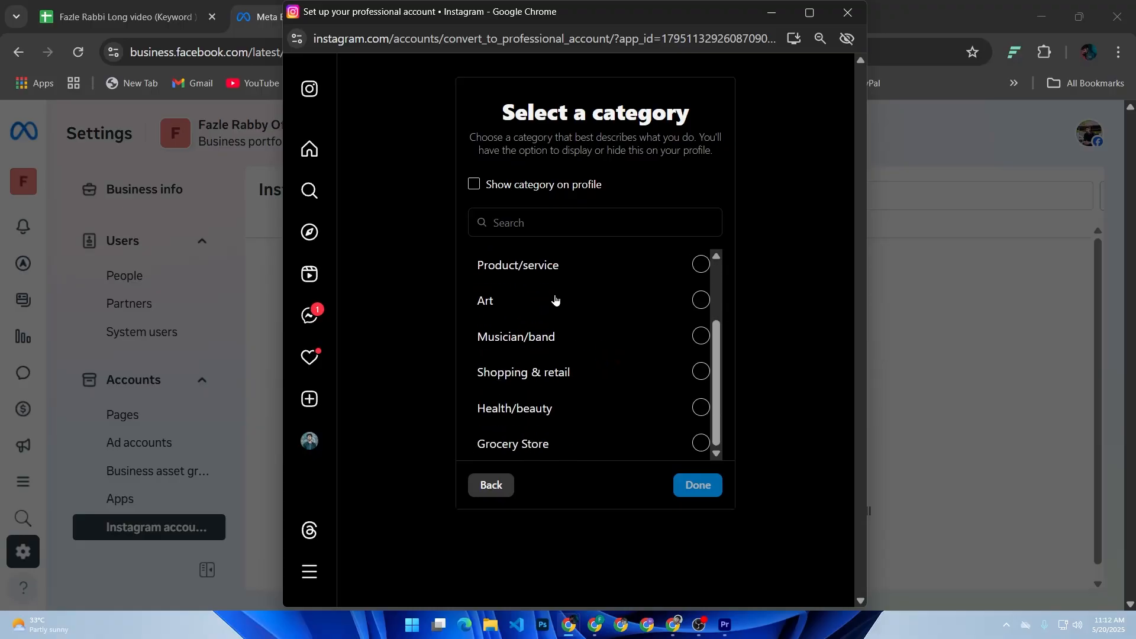
pyautogui.click(536, 338)
pyautogui.click(700, 485)
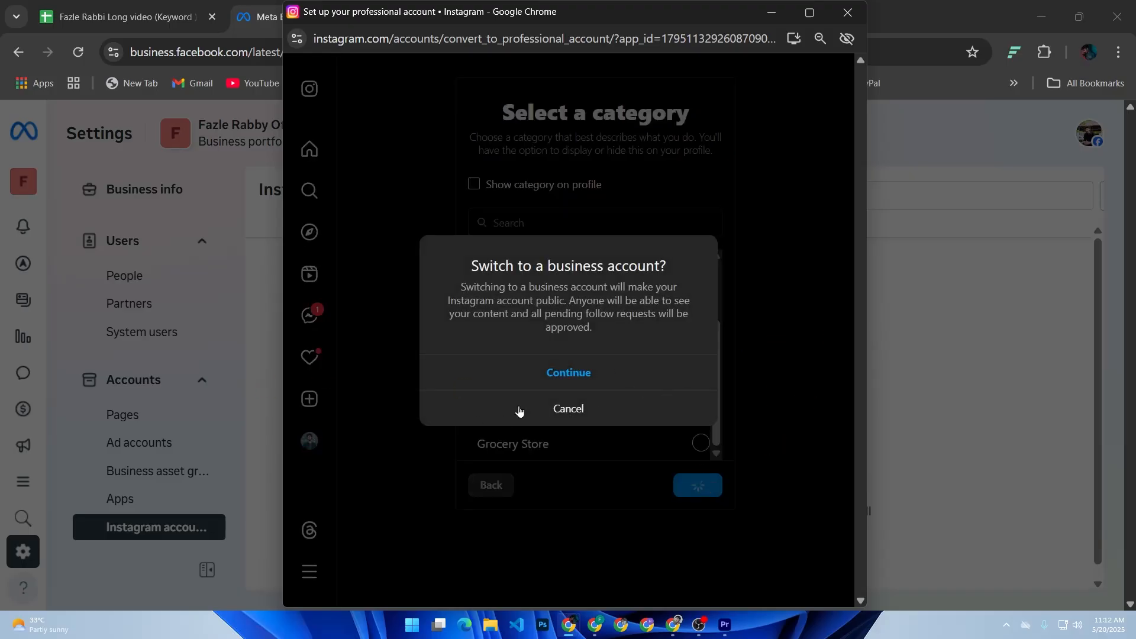
pyautogui.click(633, 452)
pyautogui.click(571, 373)
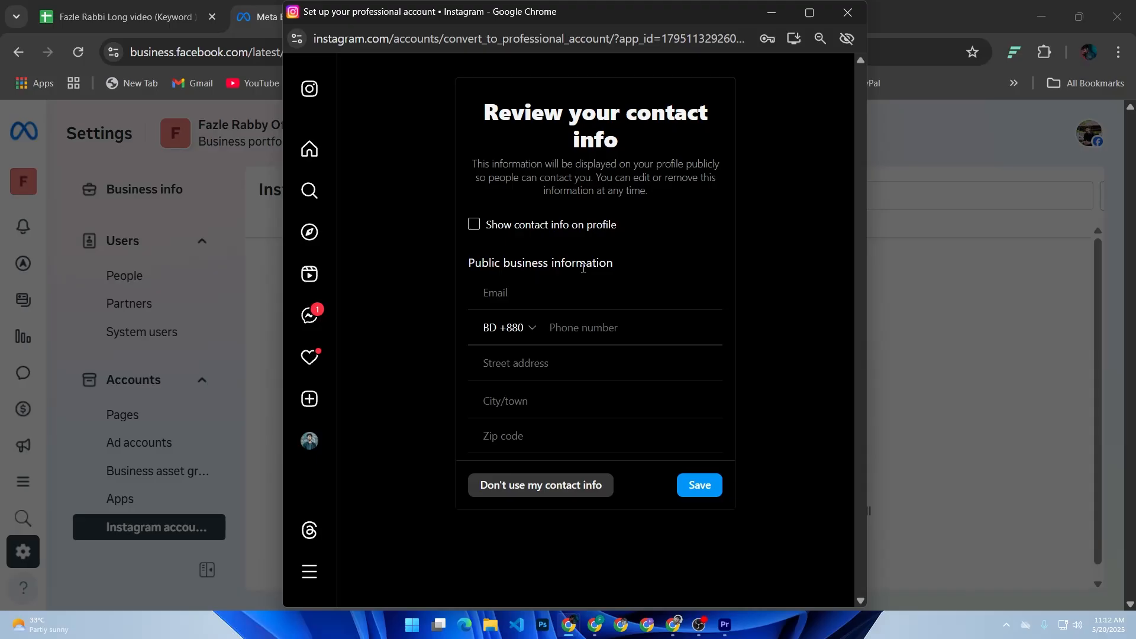
# Open the email field of the public business information and dismiss the saved login suggestions.
pyautogui.click(522, 283)
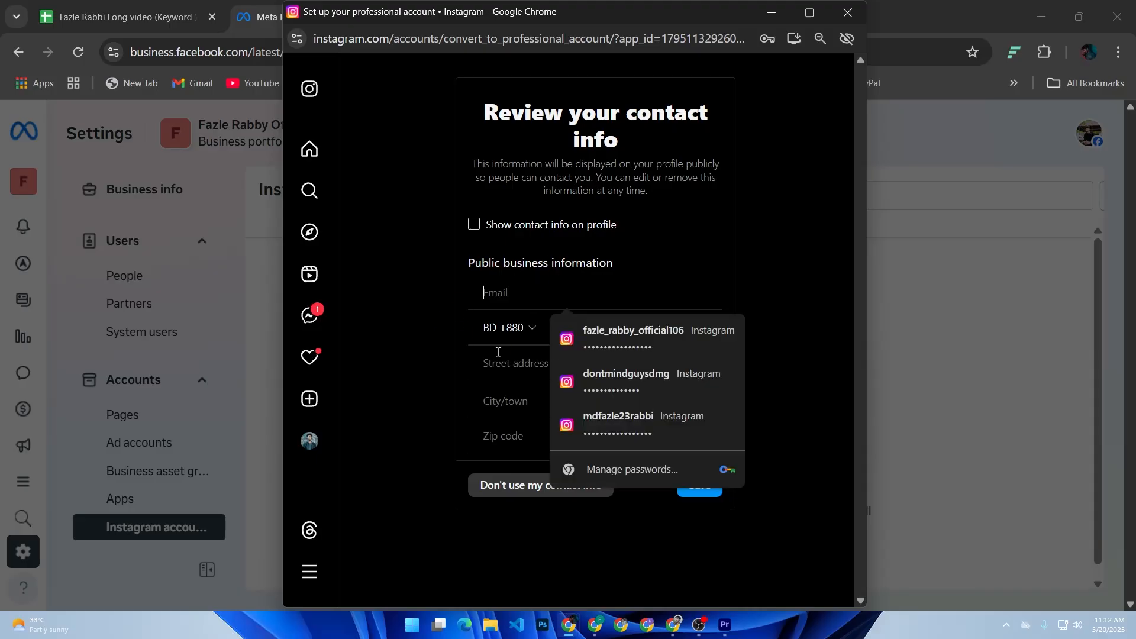
pyautogui.click(440, 387)
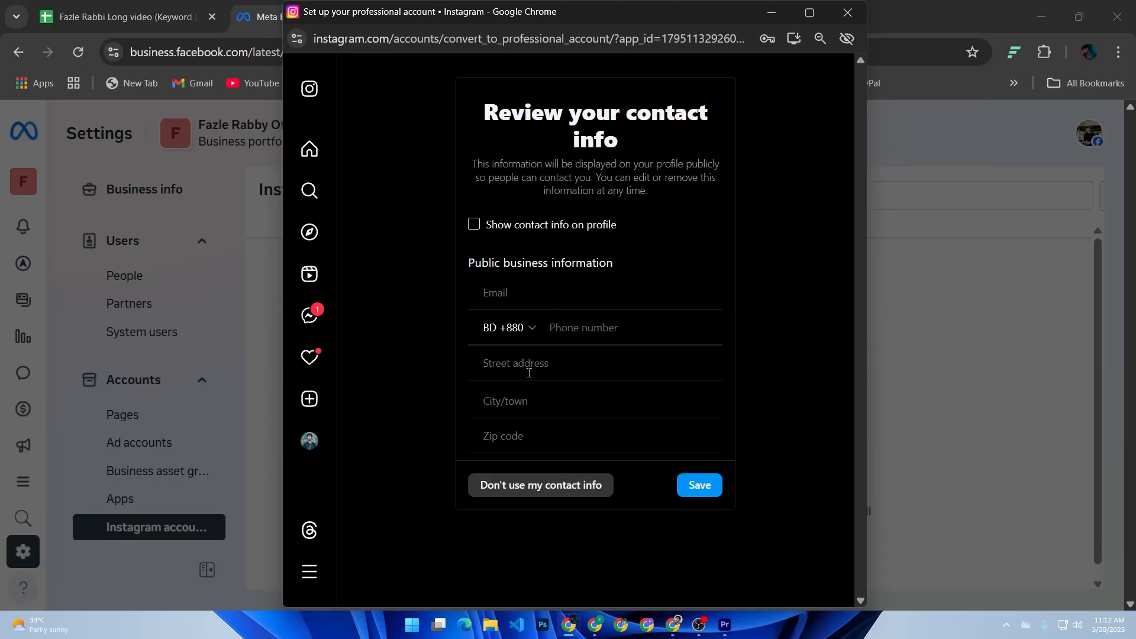